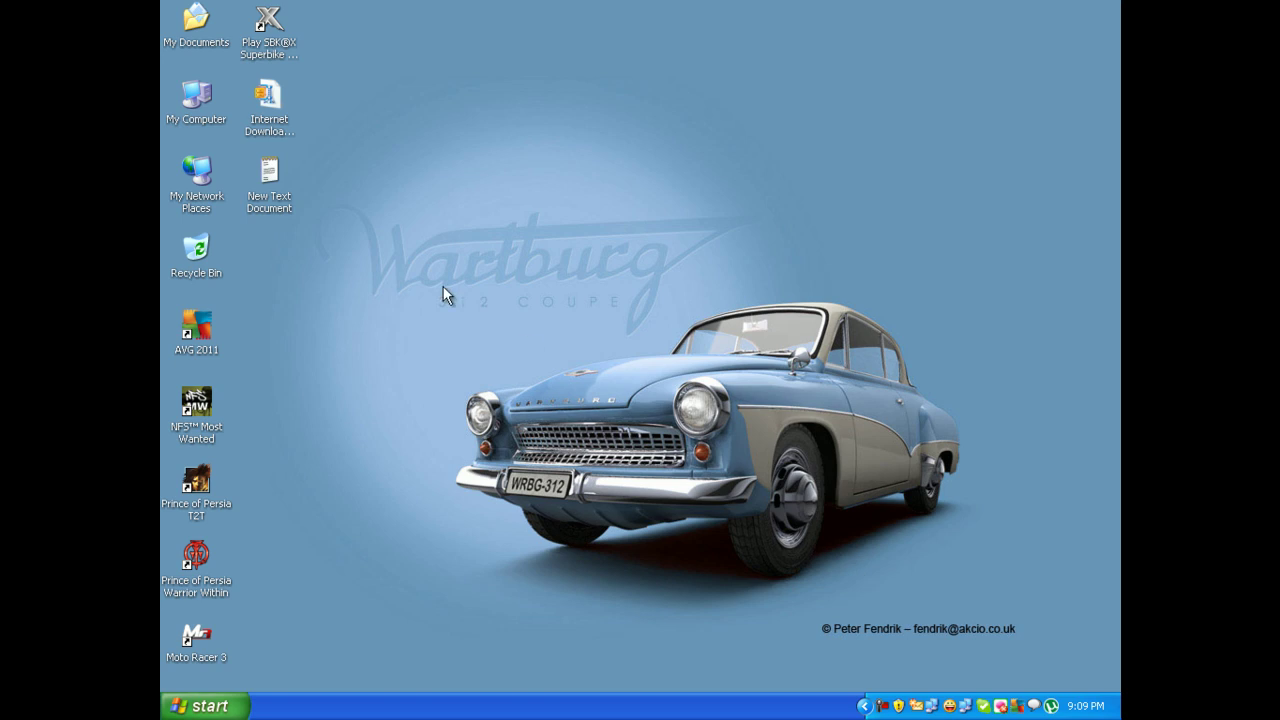
left_click(269, 195)
right_click(452, 153)
left_click(466, 178)
right_click(462, 232)
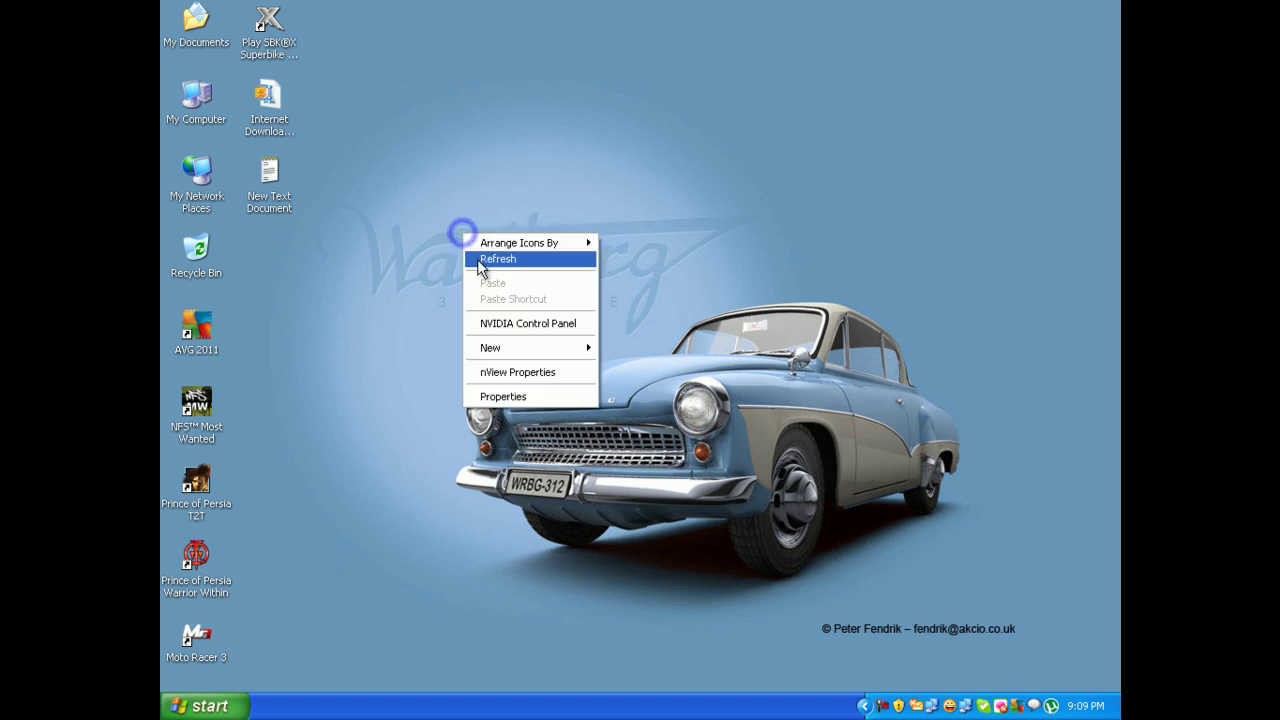
left_click(466, 252)
right_click(422, 221)
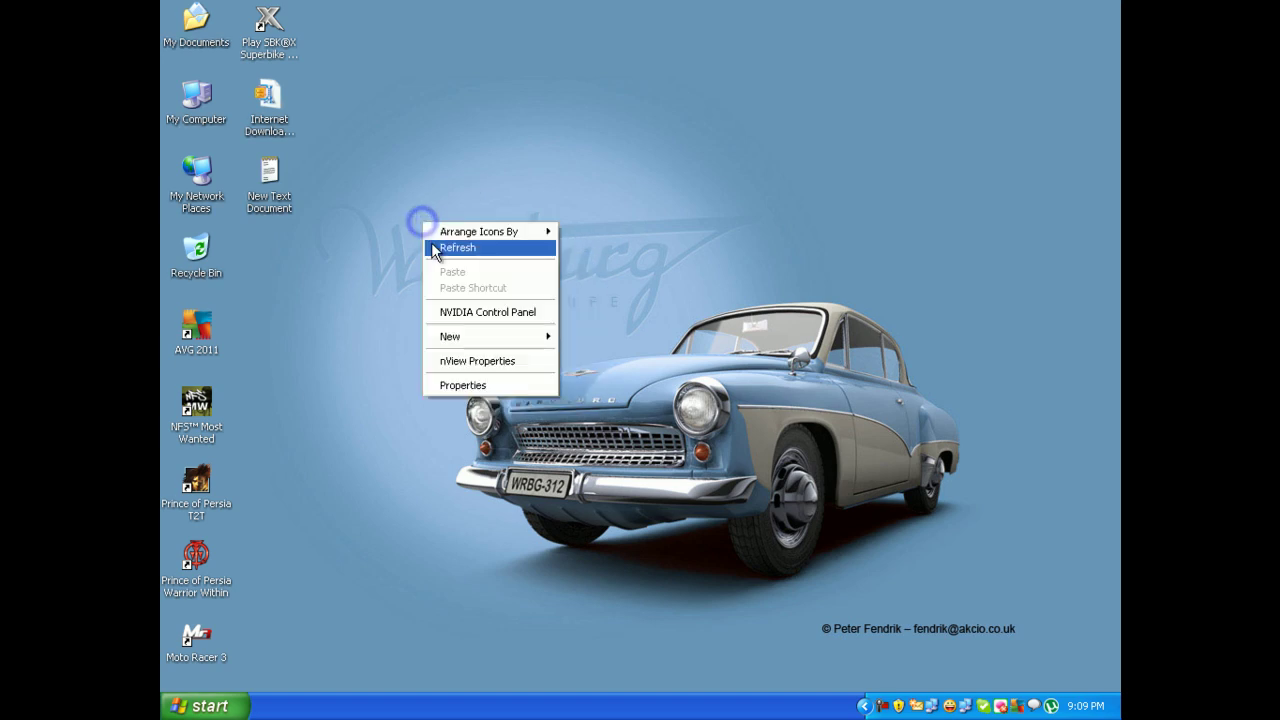
left_click(455, 249)
Step: Copy the Megaupload link from the New Text Document file on the desktop and close the file
left_click(269, 180)
double_click(269, 185)
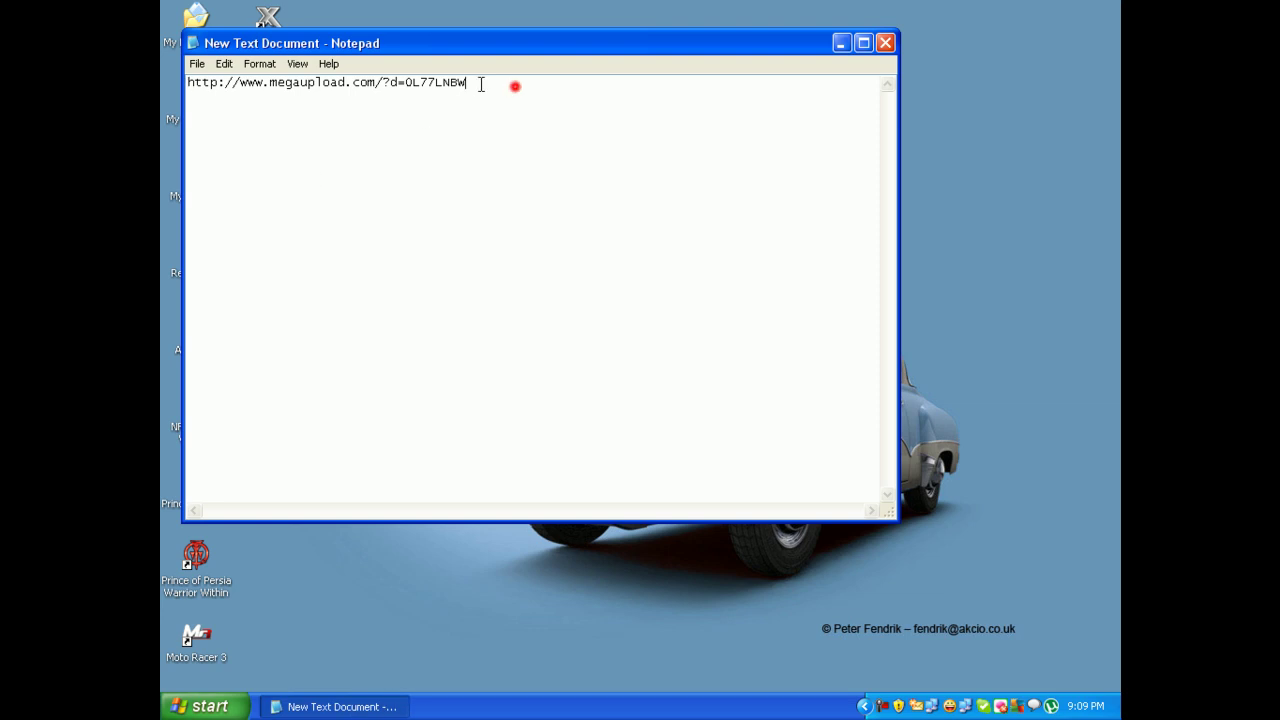
double_click(514, 83)
right_click(203, 92)
left_click(229, 133)
left_click(663, 126)
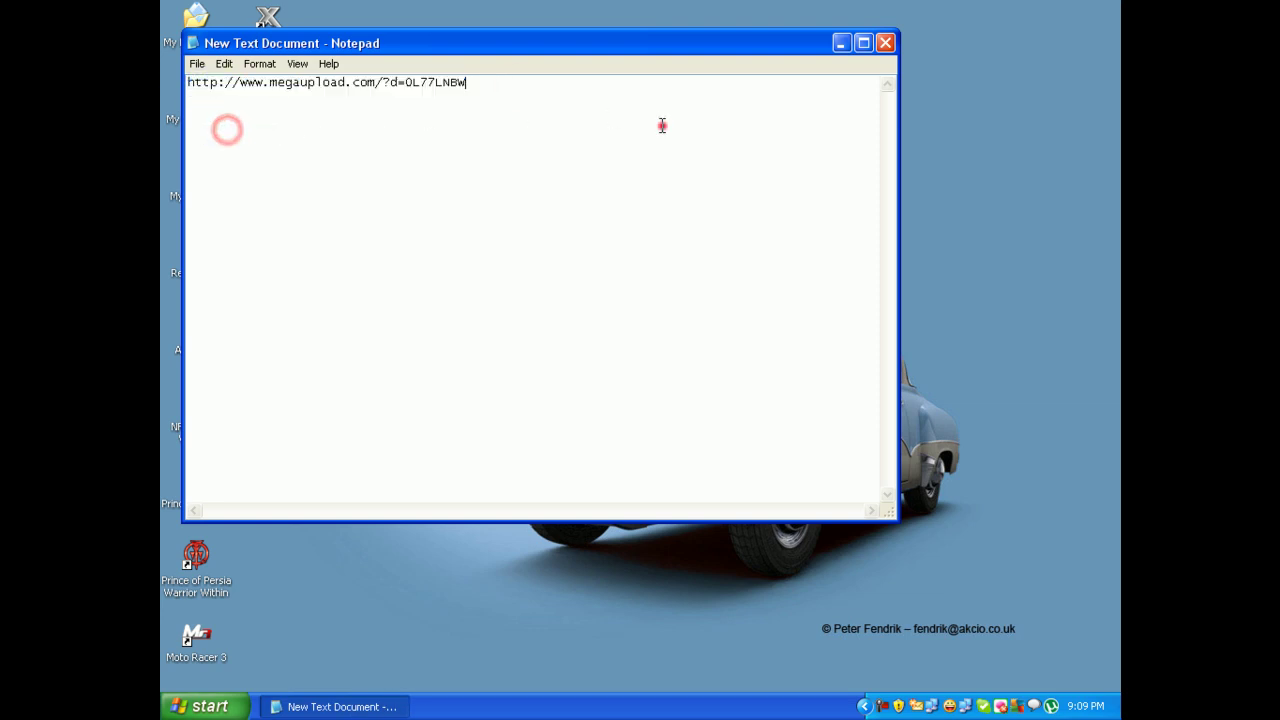
left_click(884, 43)
left_click(205, 706)
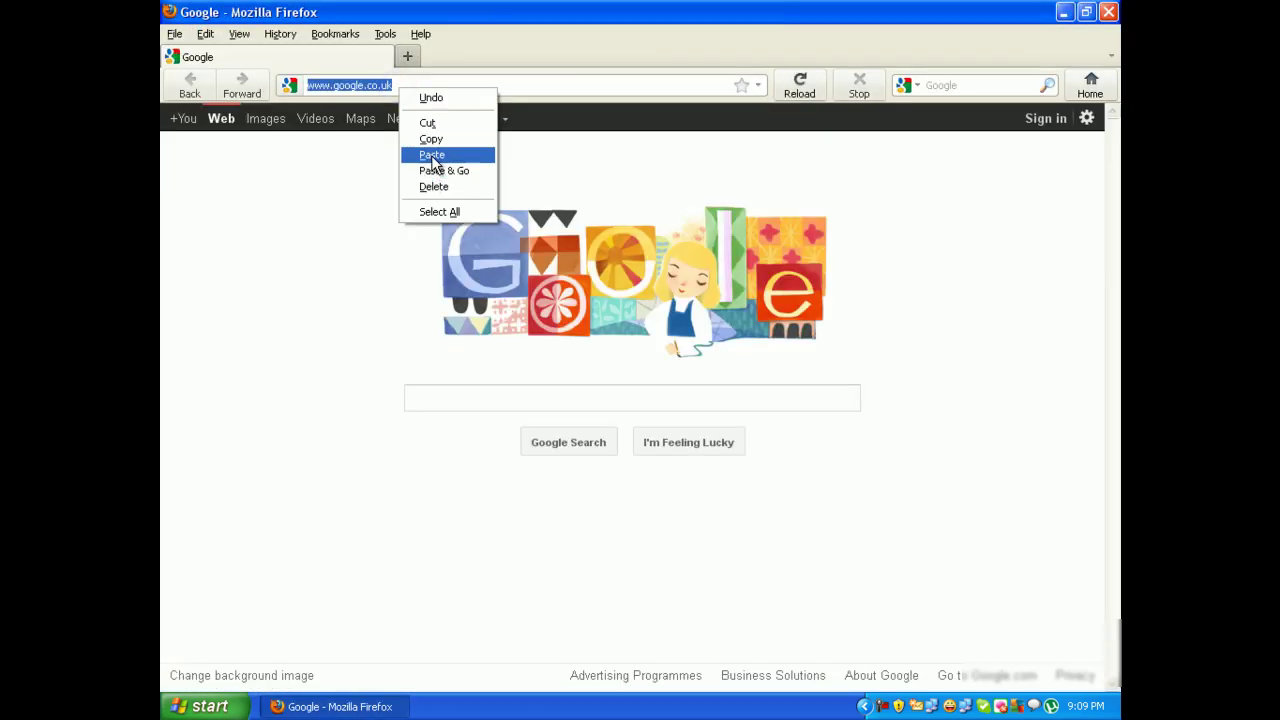
left_click(431, 154)
key("Return")
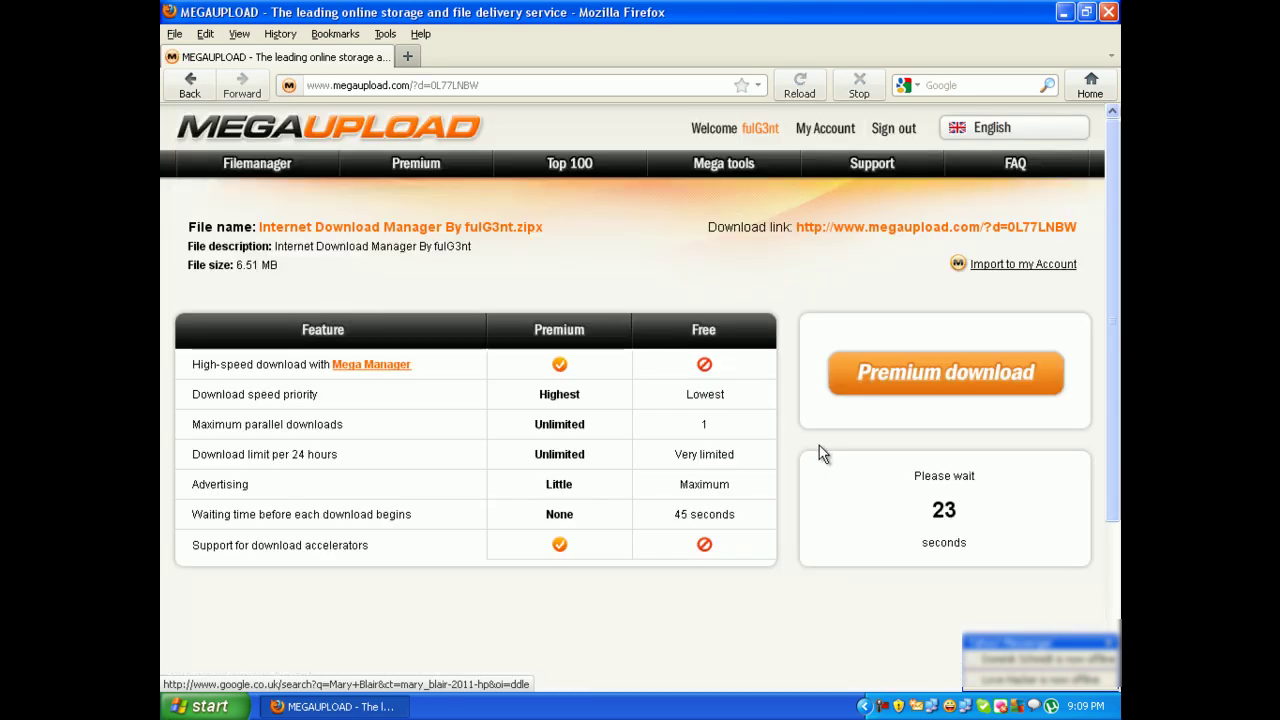
Step: Start the regular download of Internet Download Manager By fulG3nt.zipx and choose to save the file
scroll(830, 500, "down", 2)
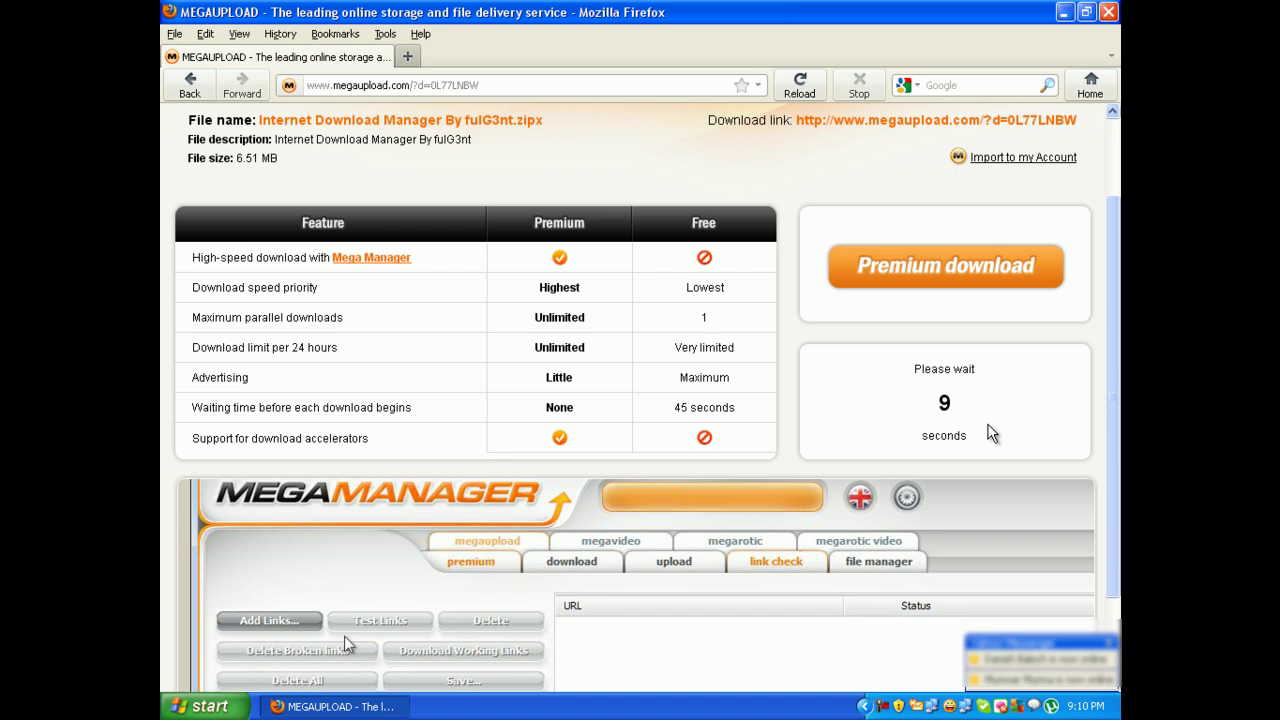
right_click(590, 550)
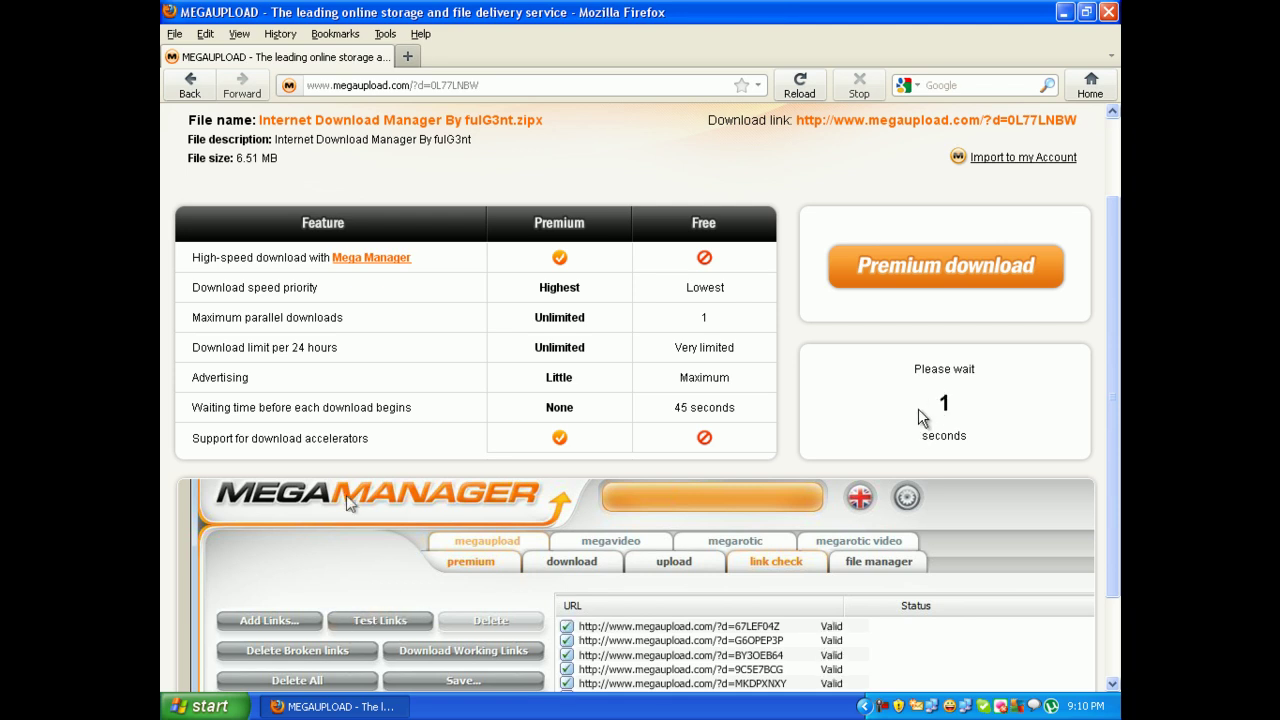
left_click(889, 416)
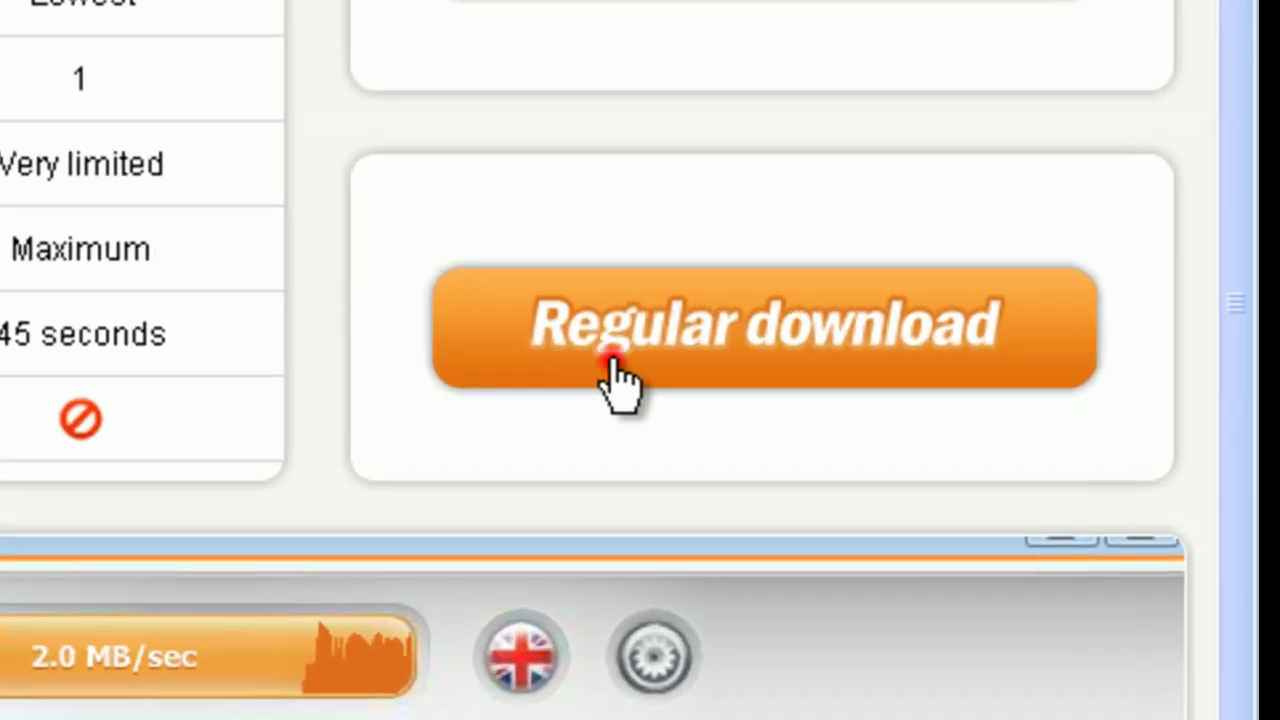
left_click(890, 420)
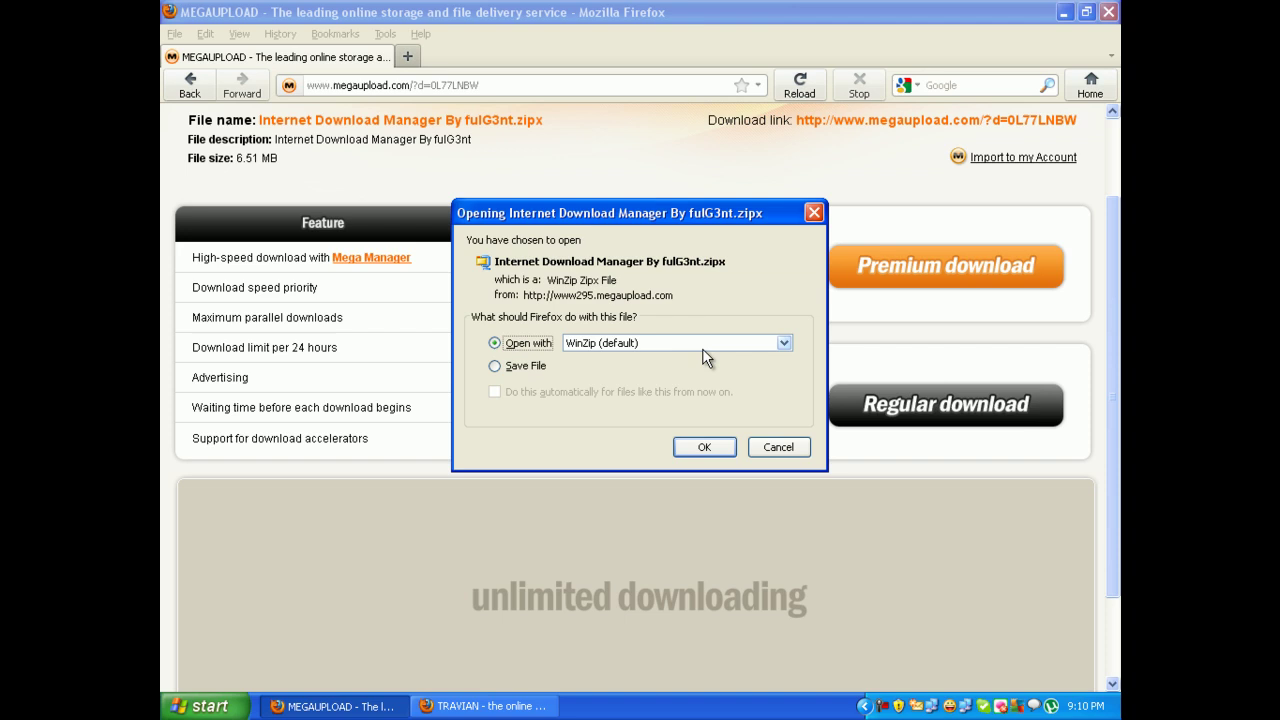
left_click(511, 366)
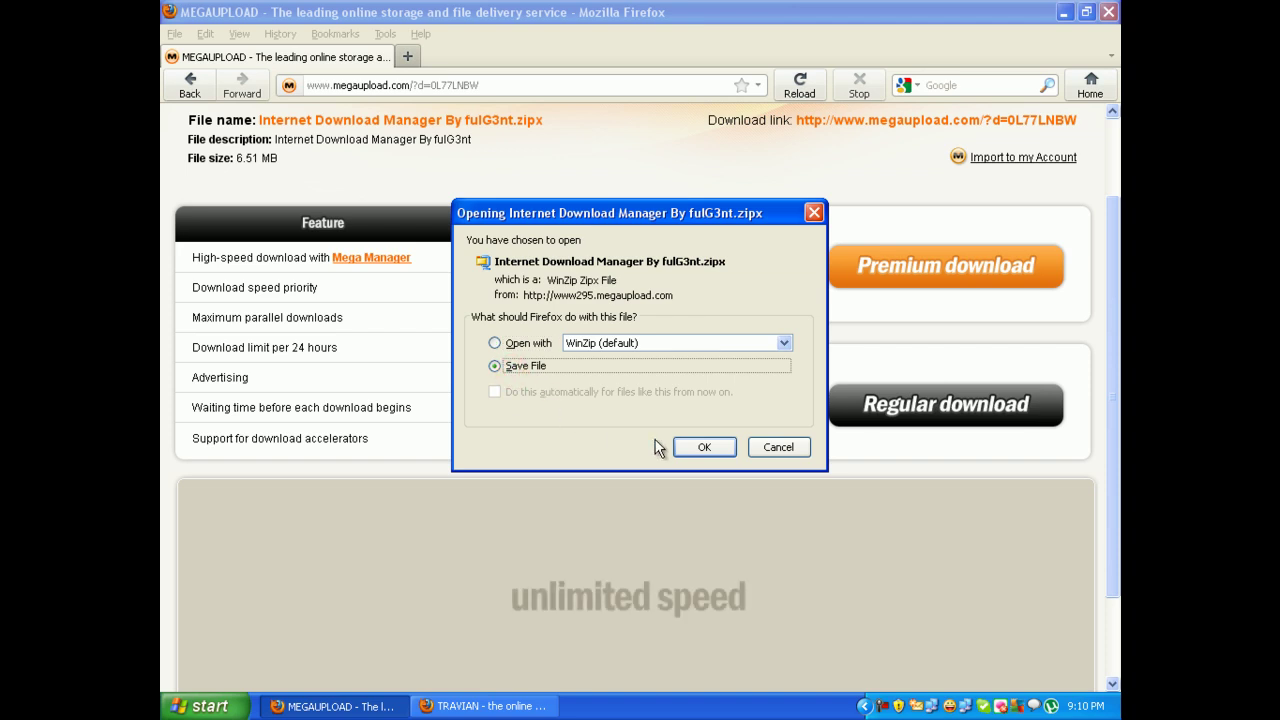
left_click(702, 448)
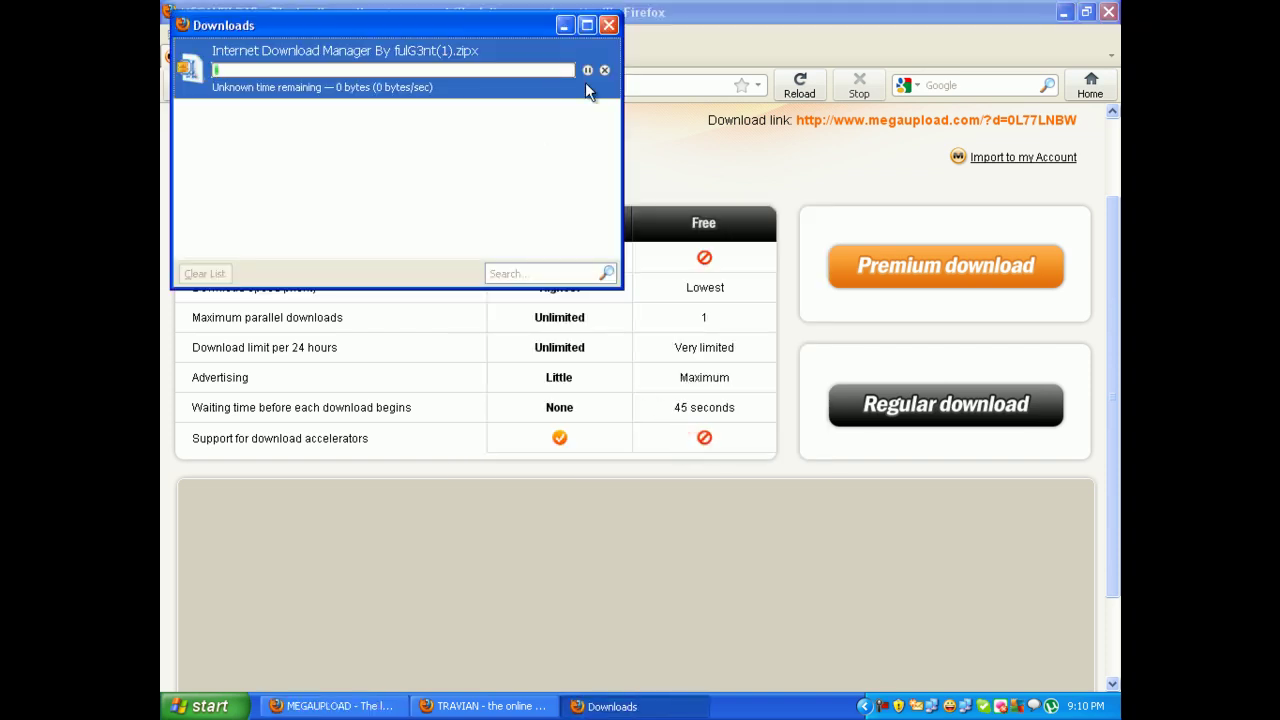
Step: Cancel the running download and clear it from the download list, and close the Travian pop-up window
left_click(603, 71)
left_click(204, 273)
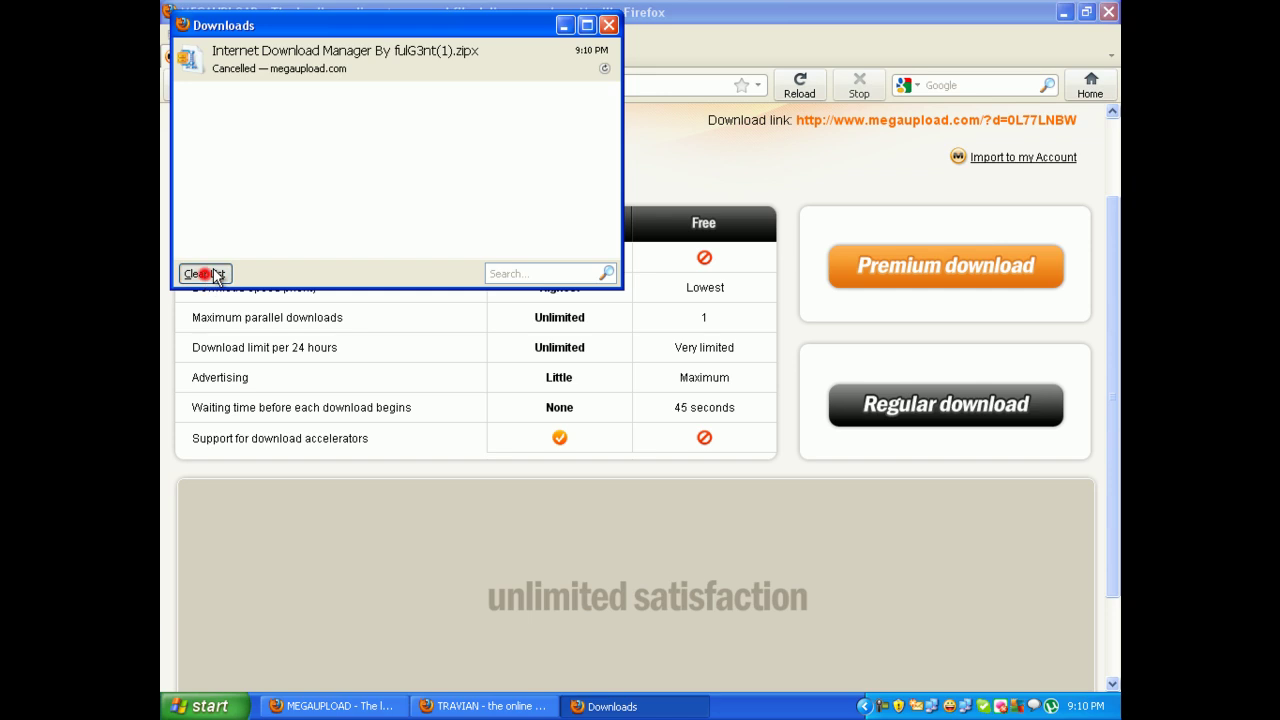
left_click(608, 25)
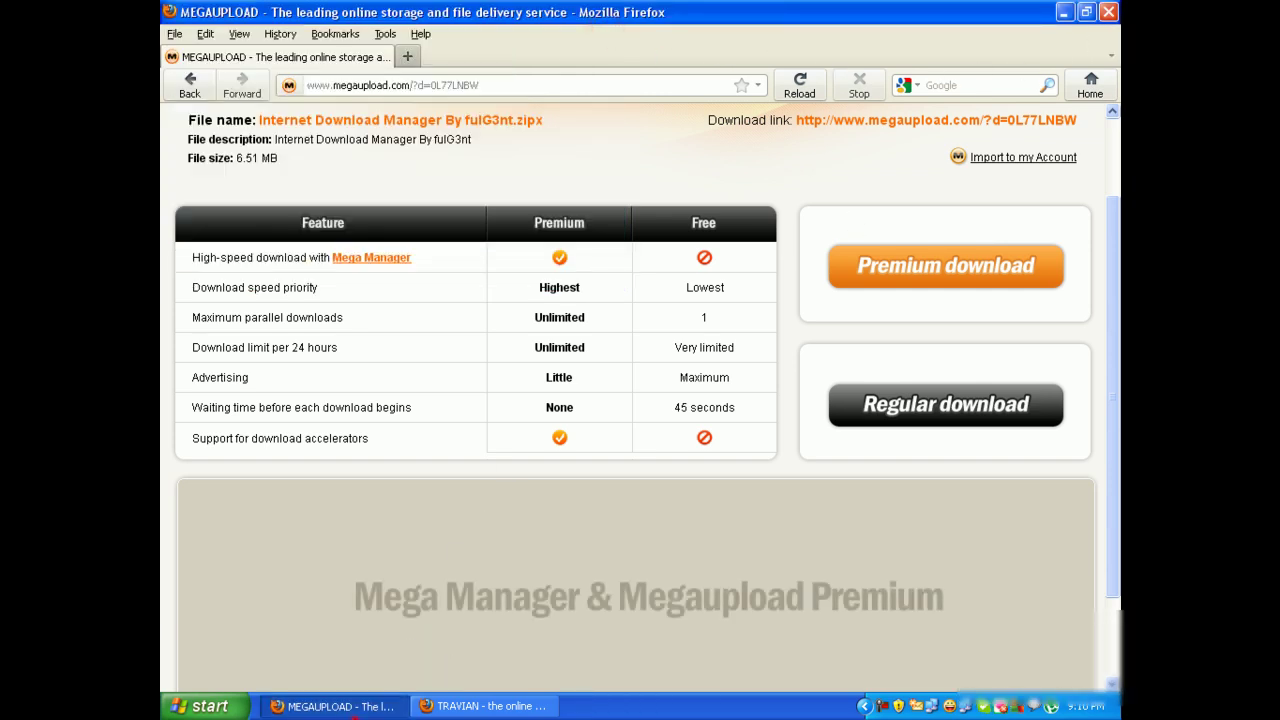
left_click(443, 706)
key("alt+F4")
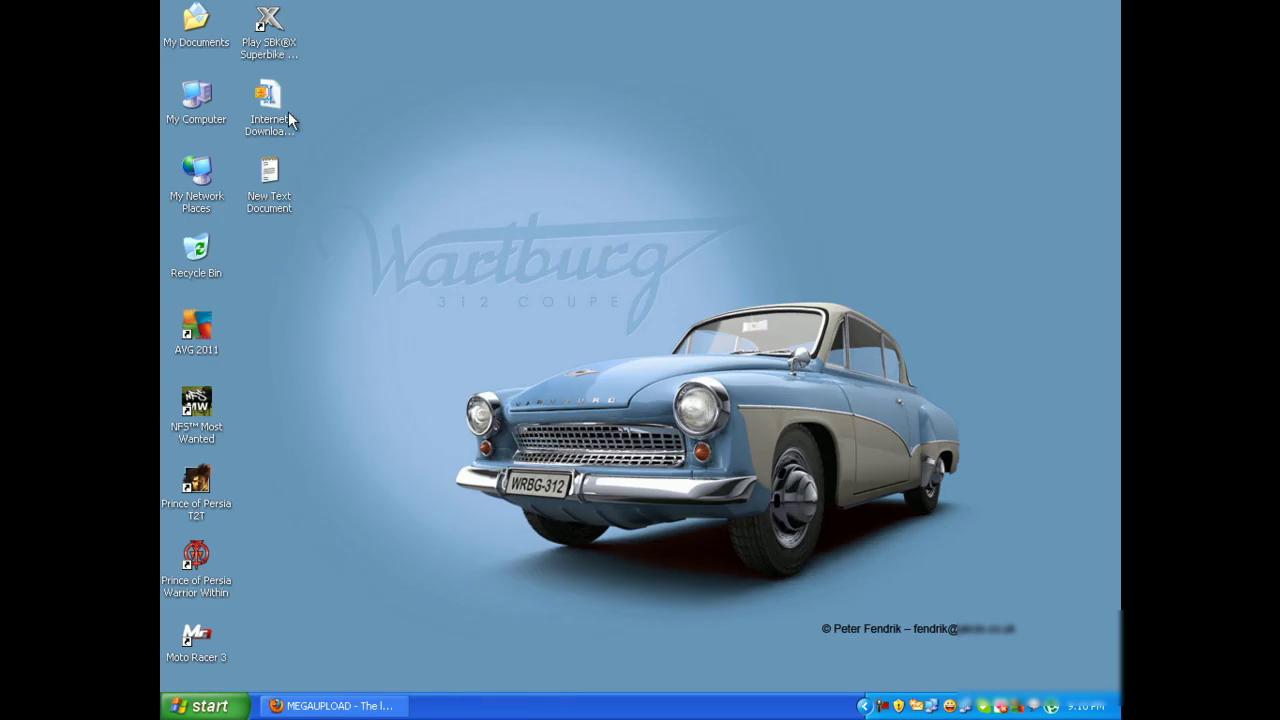
Step: Open the Internet Download Manager archive on the desktop in WinZip and run Setup IDM 5.20.exe
double_click(284, 112)
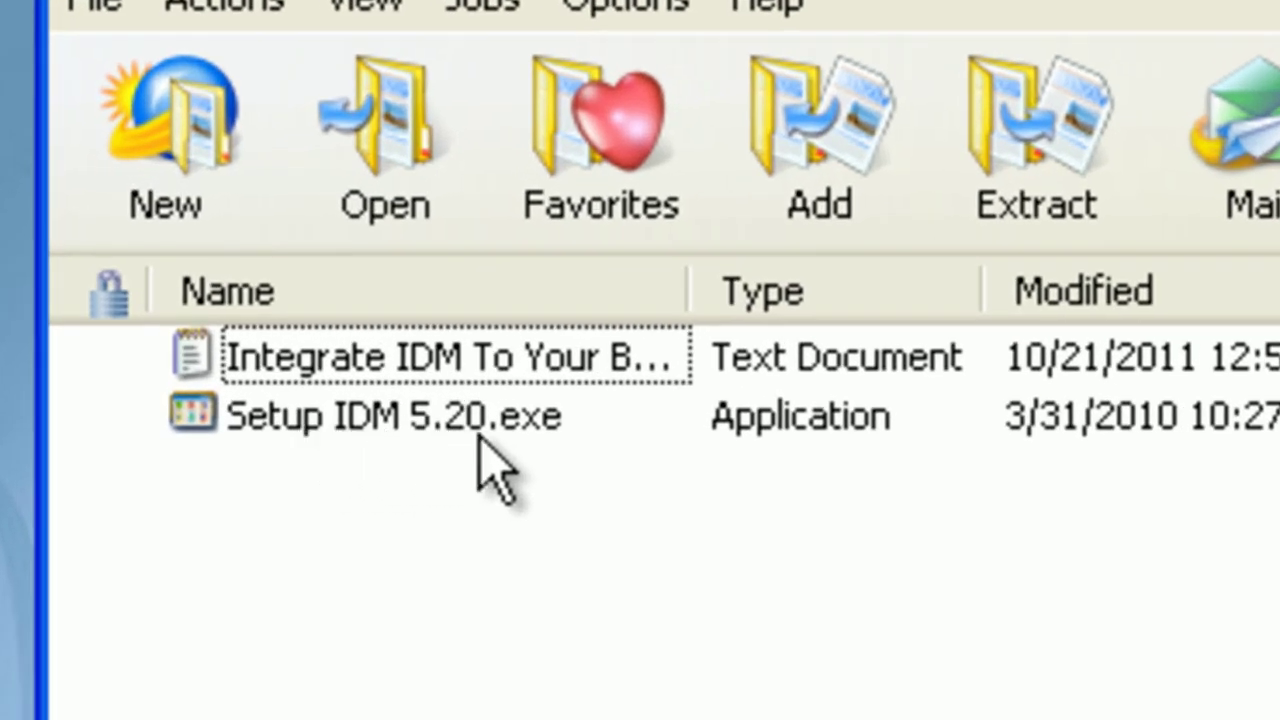
double_click(452, 420)
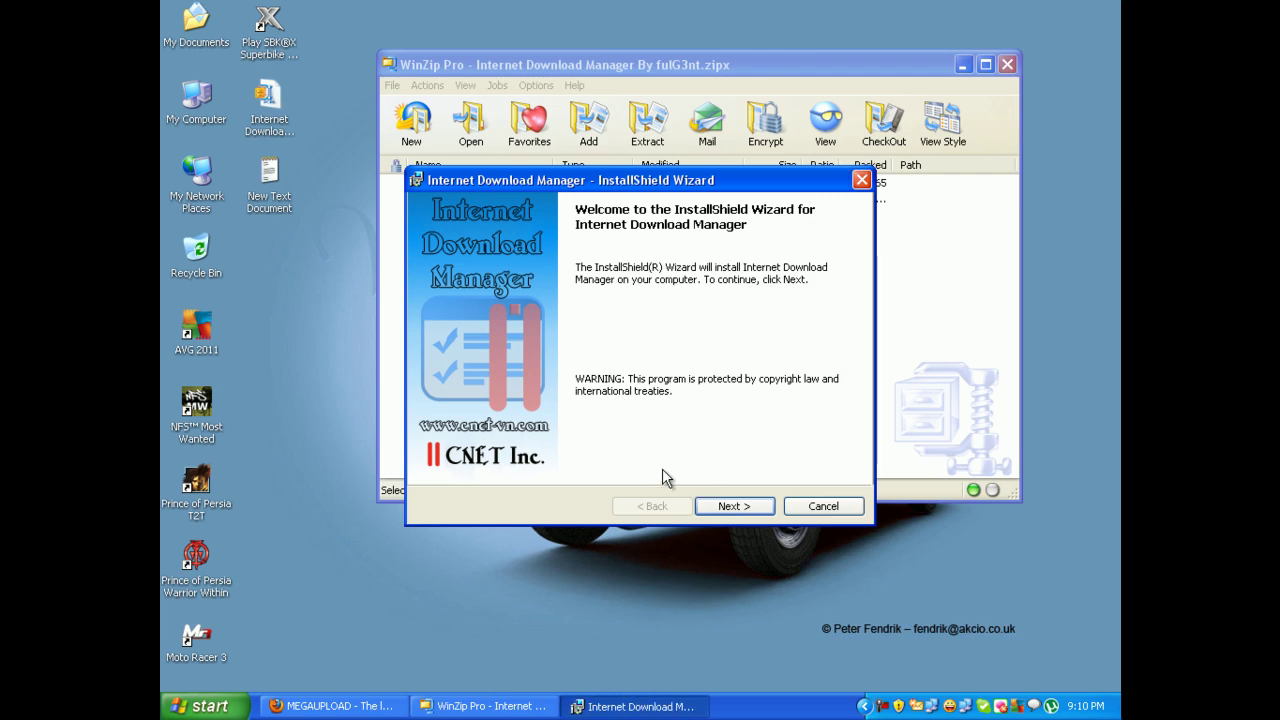
Step: Proceed past the installer's welcome page, review the IDM 5.20 release notes, and accept the license agreement
left_click(722, 506)
left_click(578, 440)
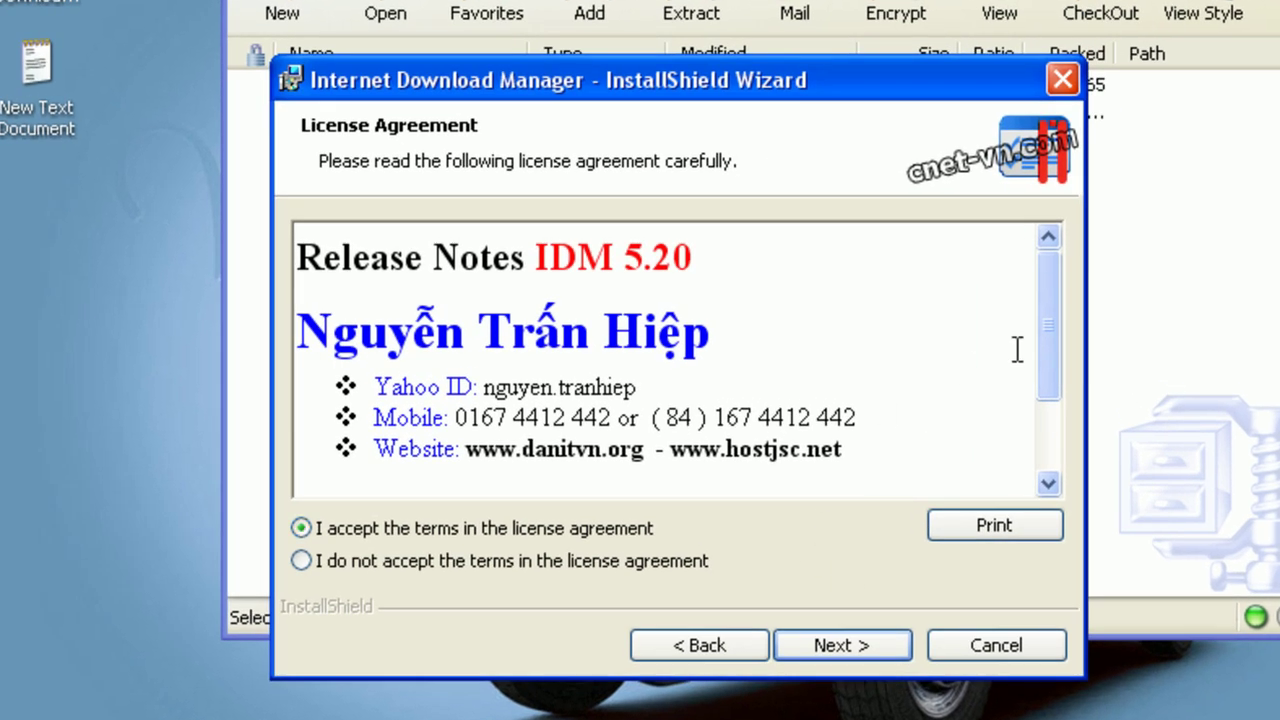
left_click_drag(853, 332, 855, 357)
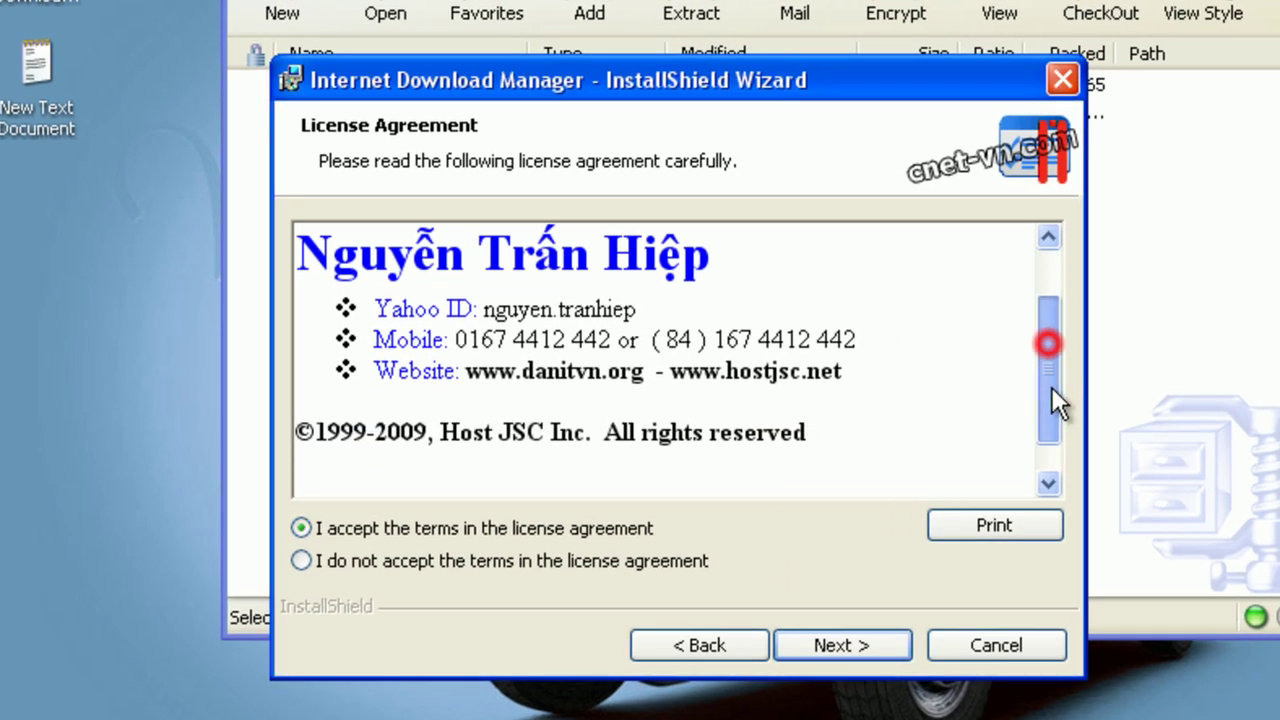
left_click_drag(1051, 388, 1037, 325)
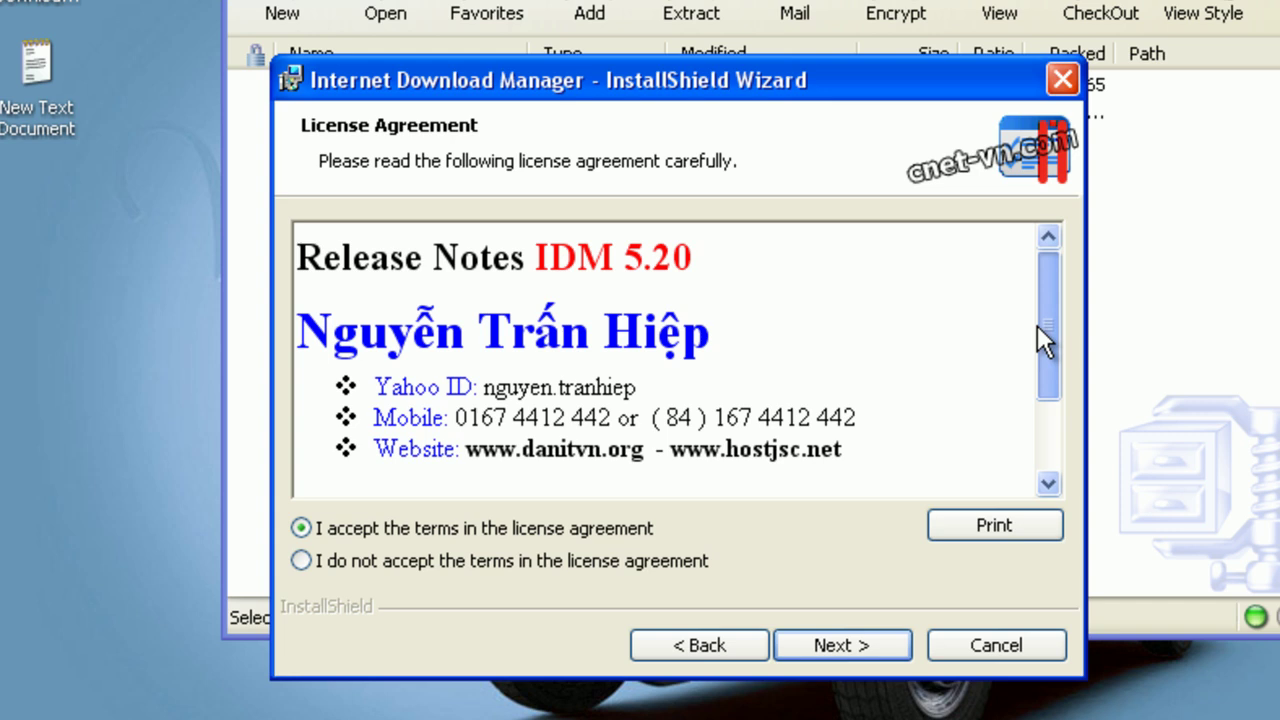
left_click(856, 642)
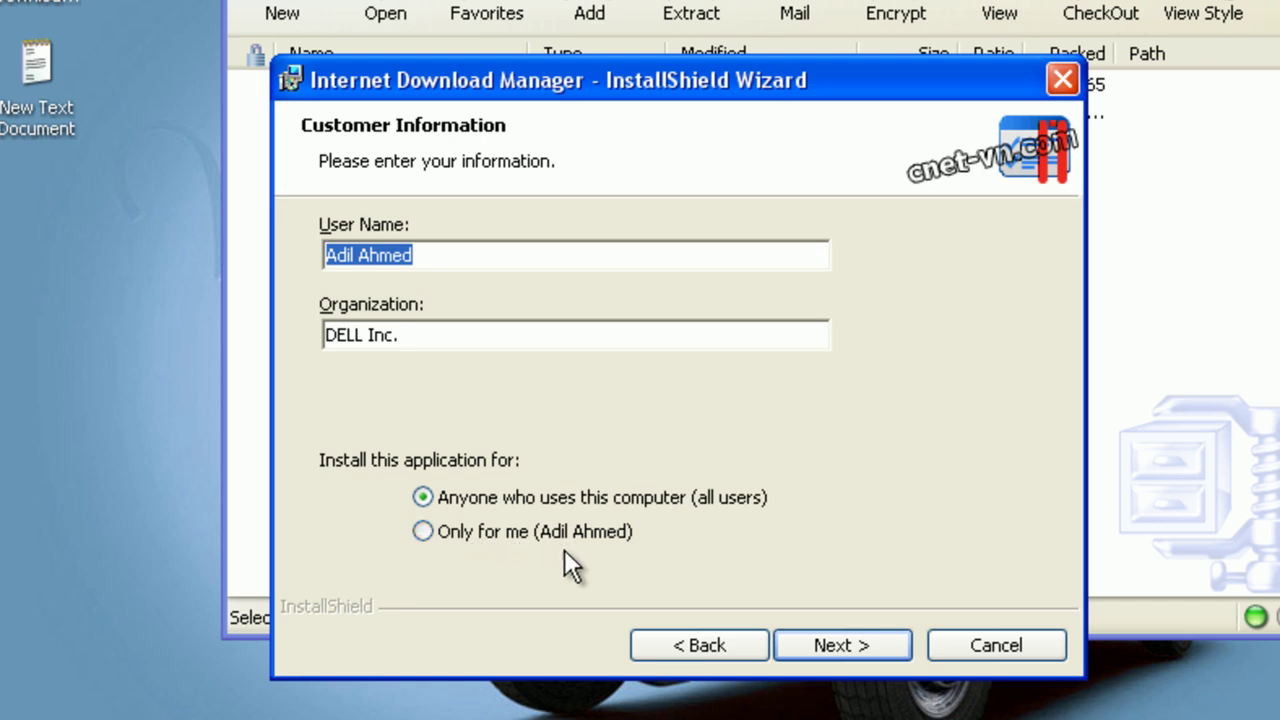
Step: Install Internet Download Manager for all users with the Complete setup type
left_click(826, 645)
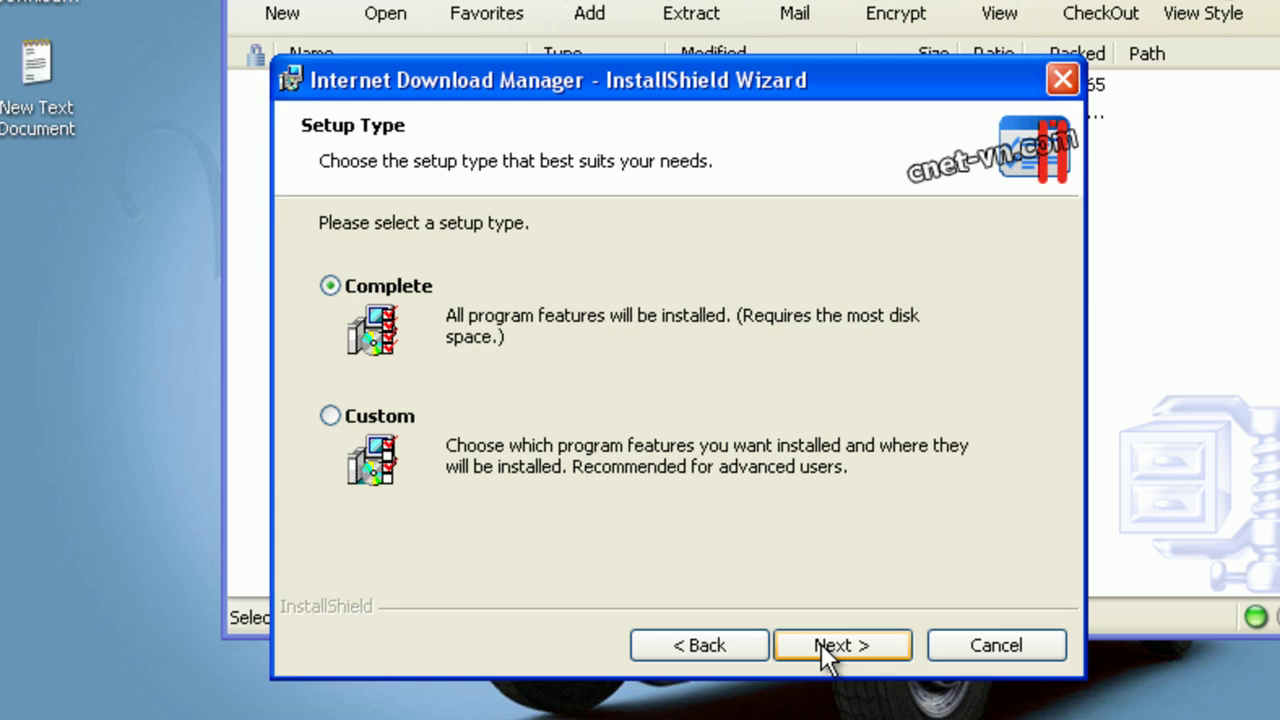
left_click(821, 645)
left_click(821, 645)
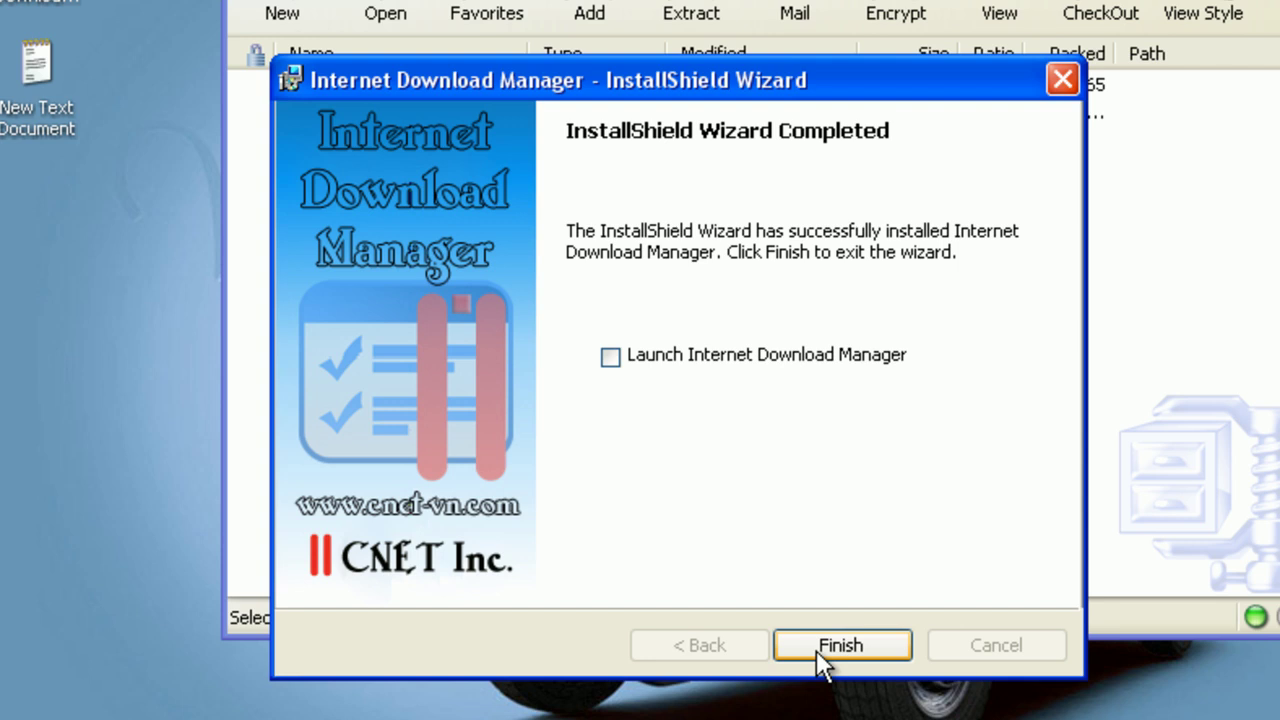
Step: Finish the installer with Launch Internet Download Manager enabled and bring the program's window to the front
left_click(612, 355)
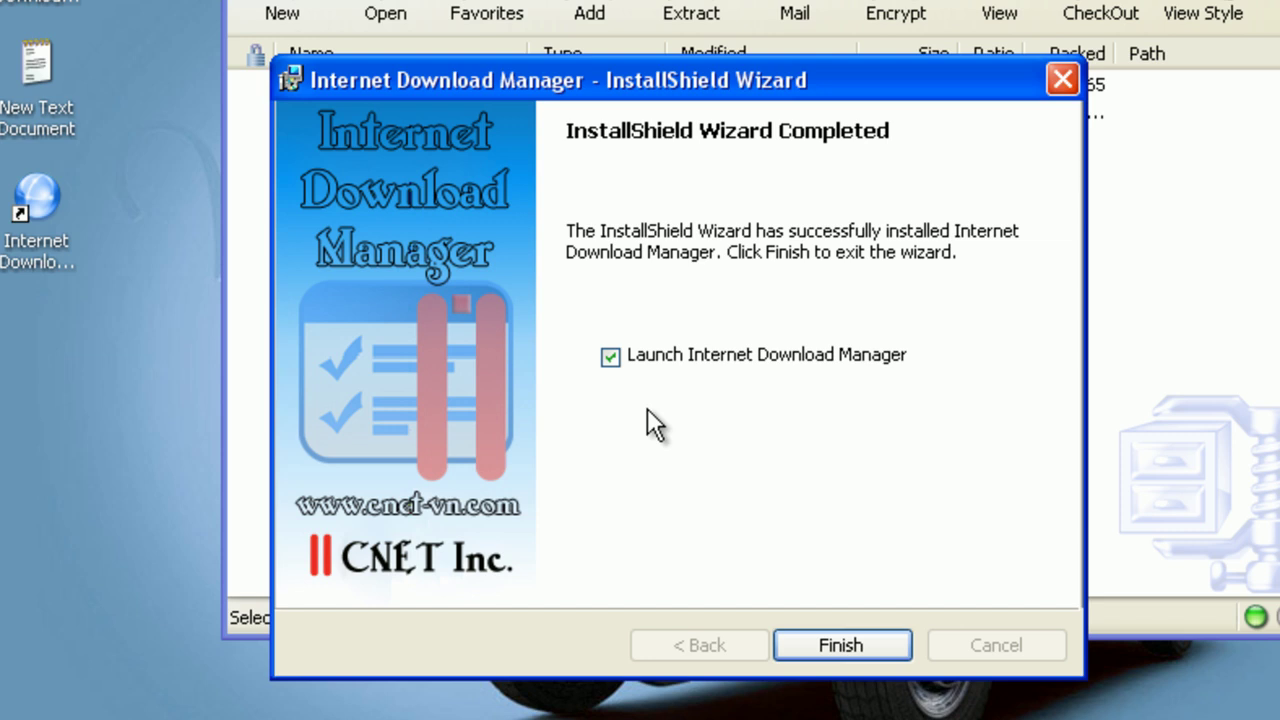
left_click(855, 648)
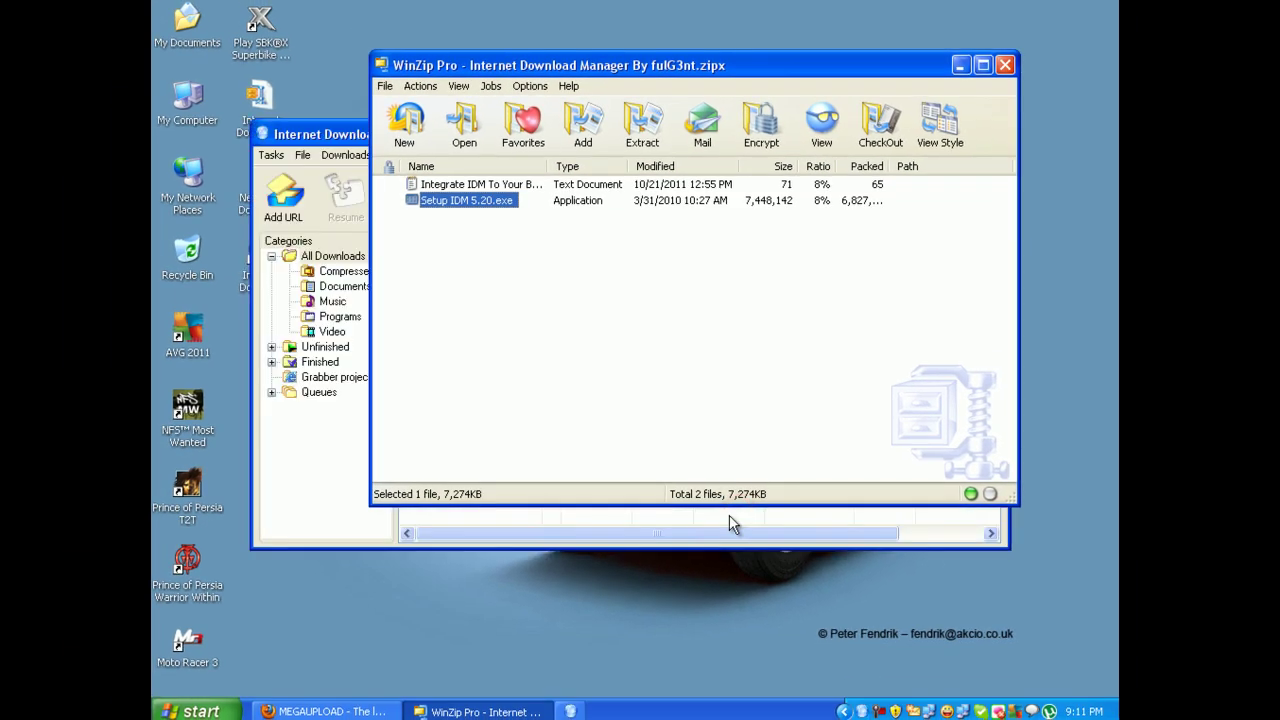
left_click(679, 515)
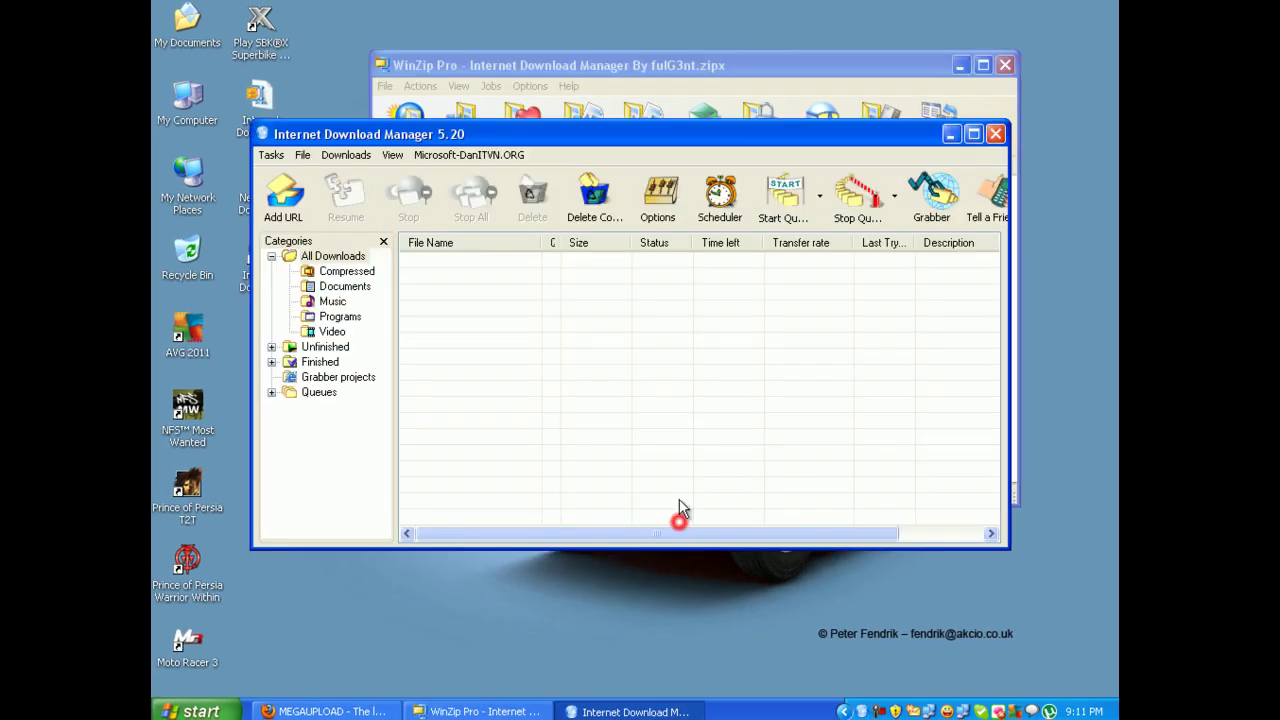
Step: Move and widen the Internet Download Manager window, and view the entries under Microsoft-DanITVN.ORG
left_click_drag(638, 145, 661, 131)
left_click(495, 132)
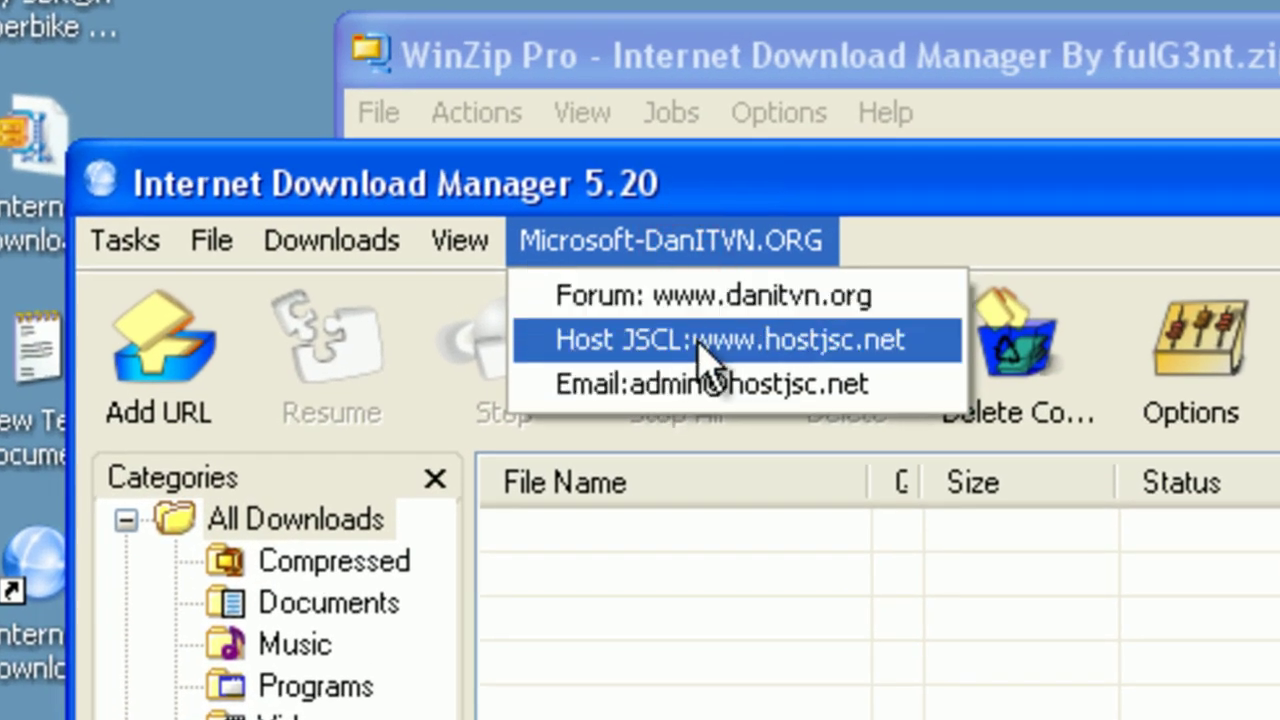
left_click(1000, 240)
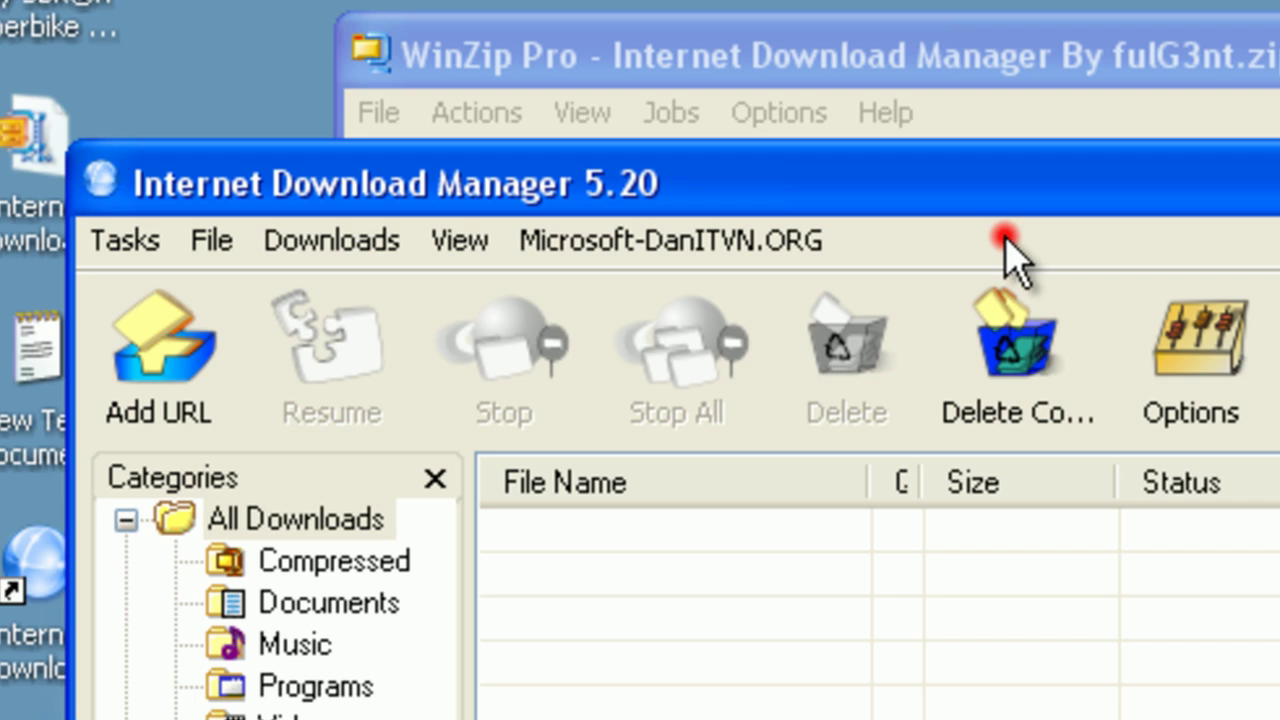
left_click_drag(911, 503, 937, 501)
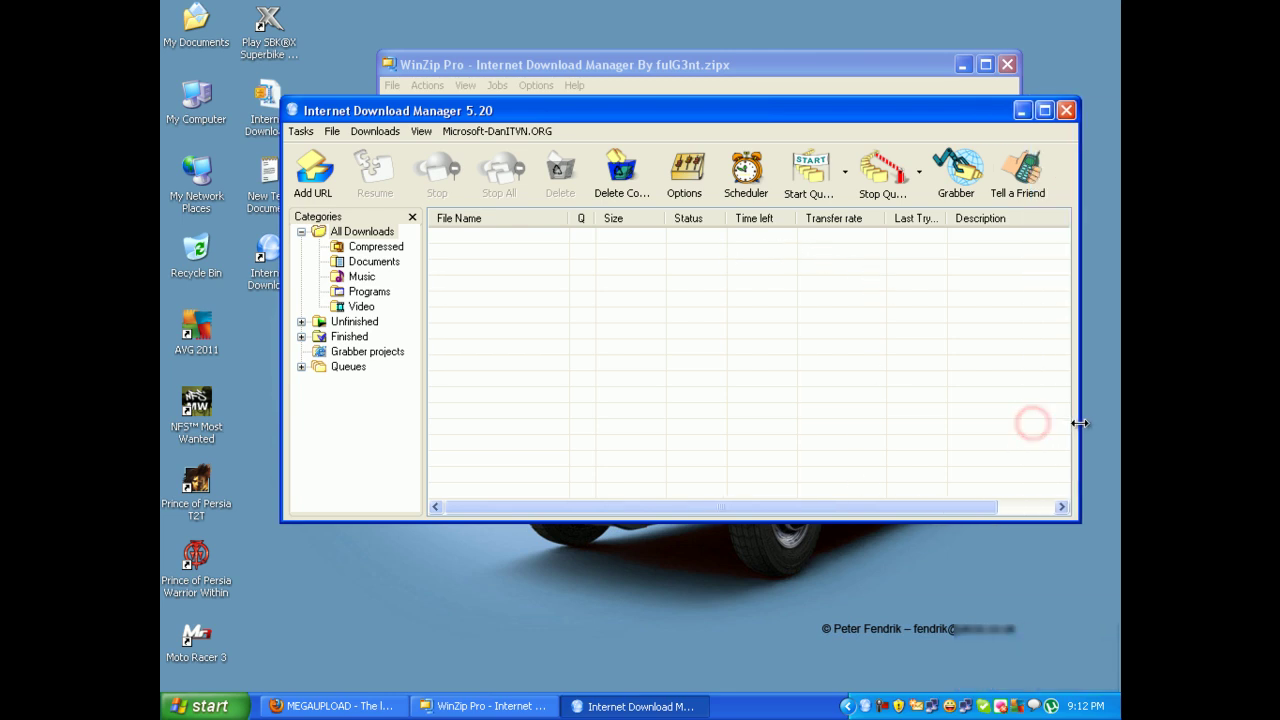
Step: Close the Internet Download Manager window and the WinZip archive
left_click(1019, 110)
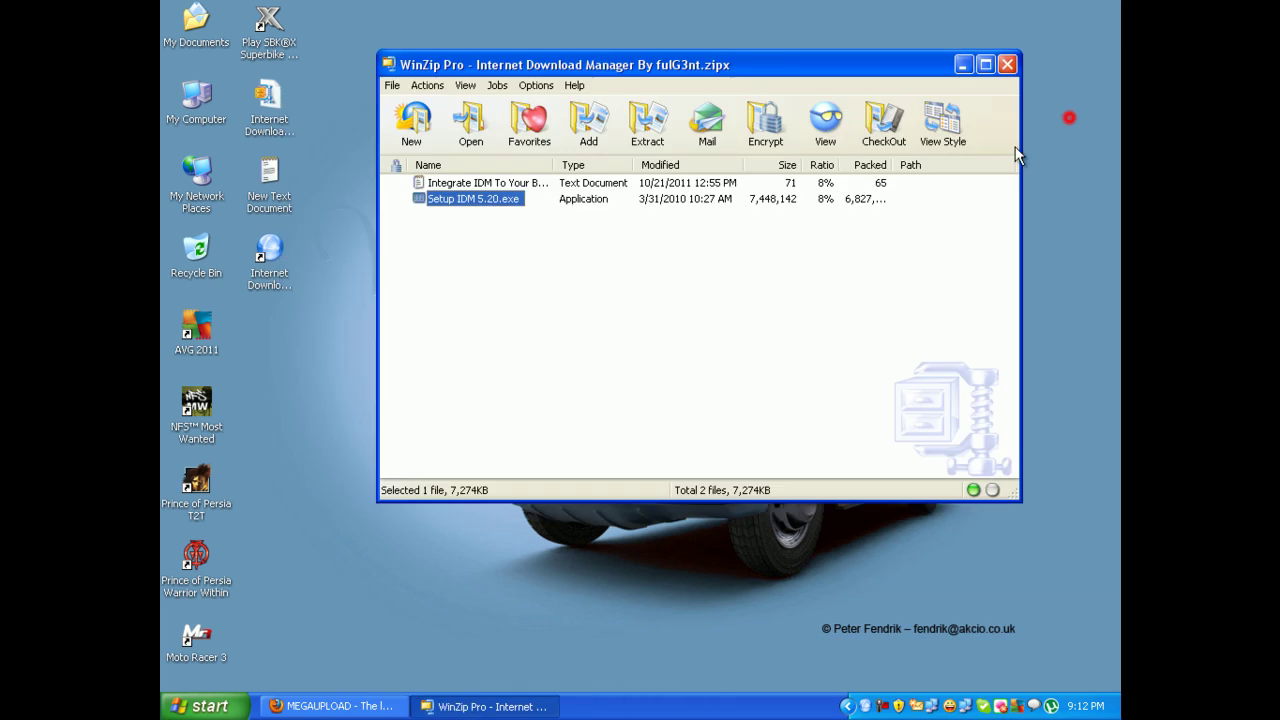
left_click(1010, 65)
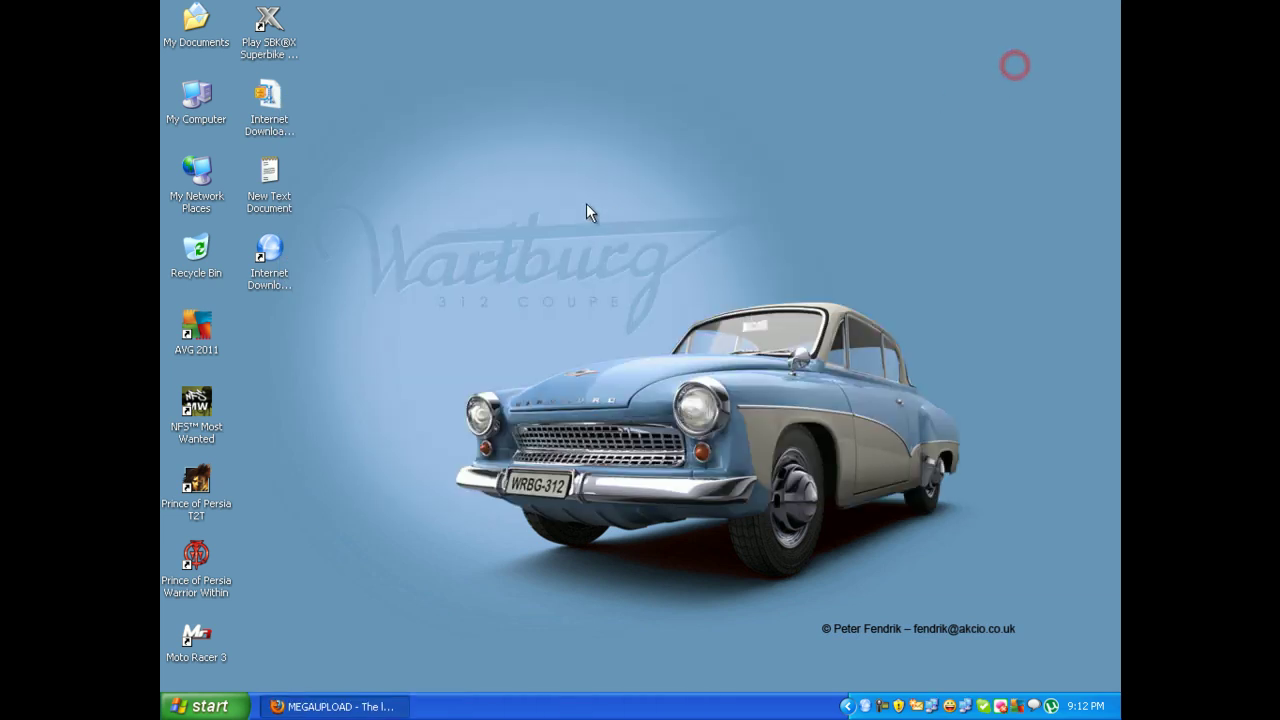
left_click(349, 707)
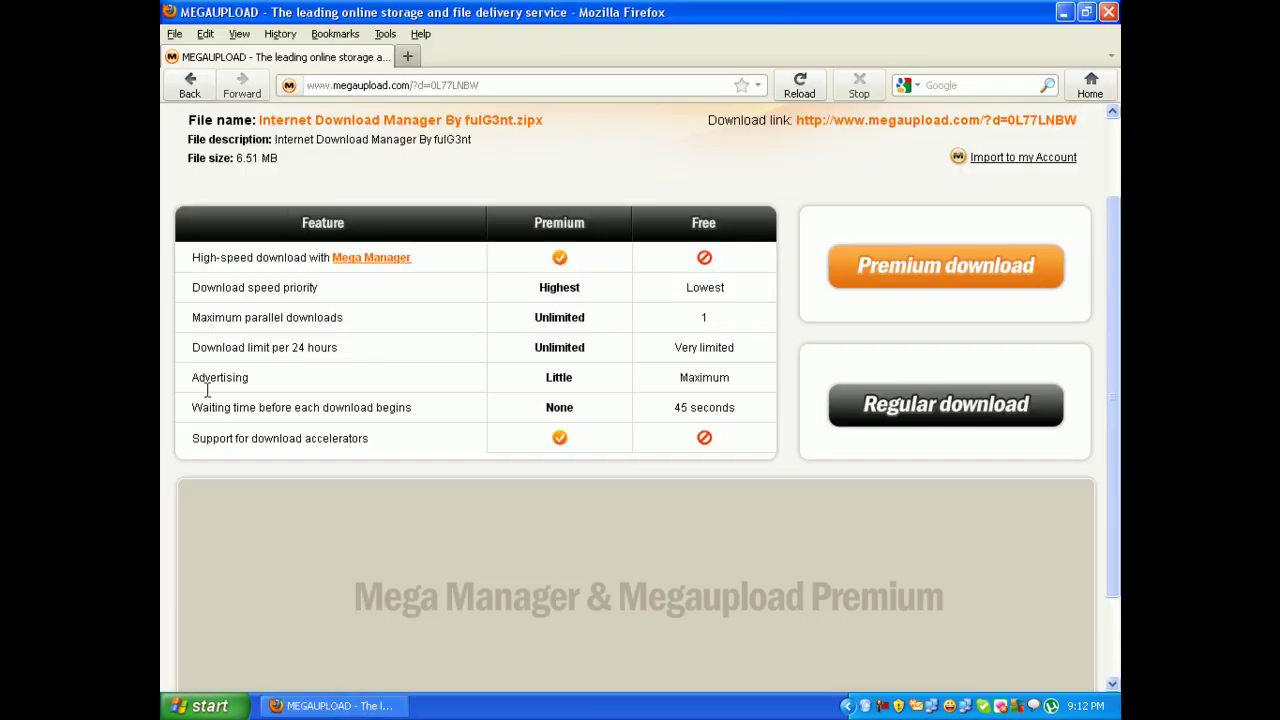
left_click(400, 85)
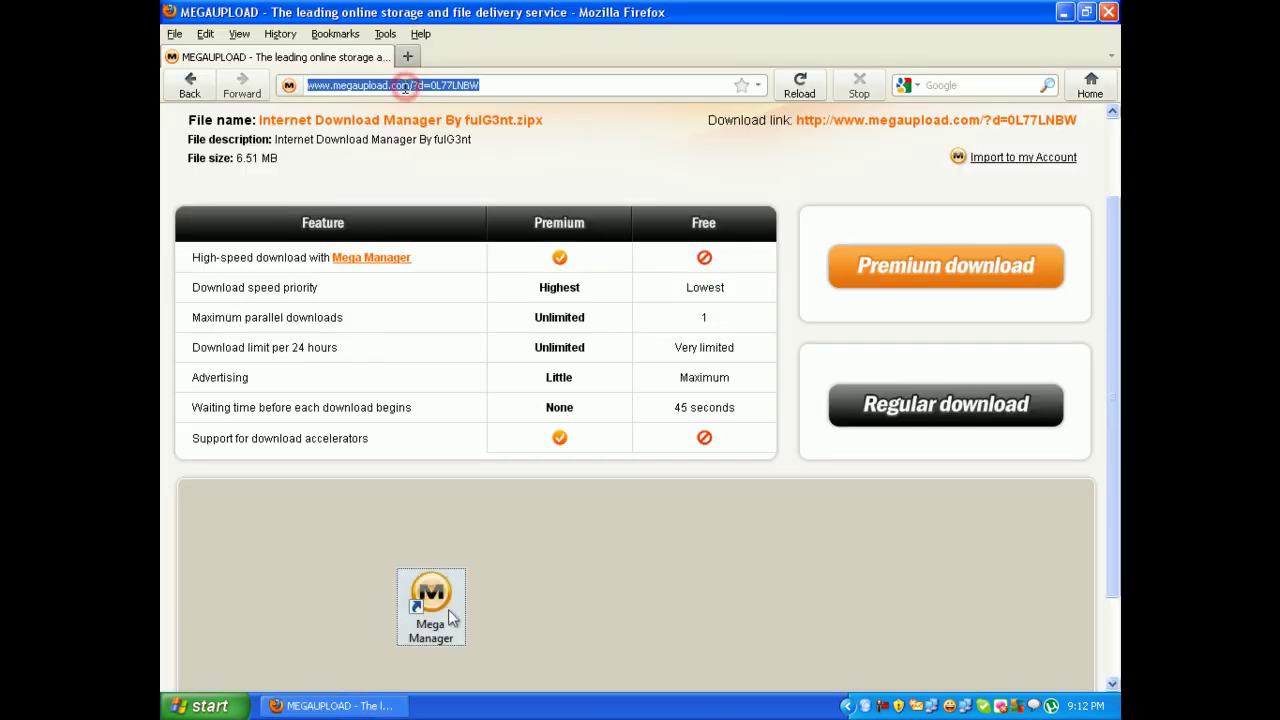
type("youtube")
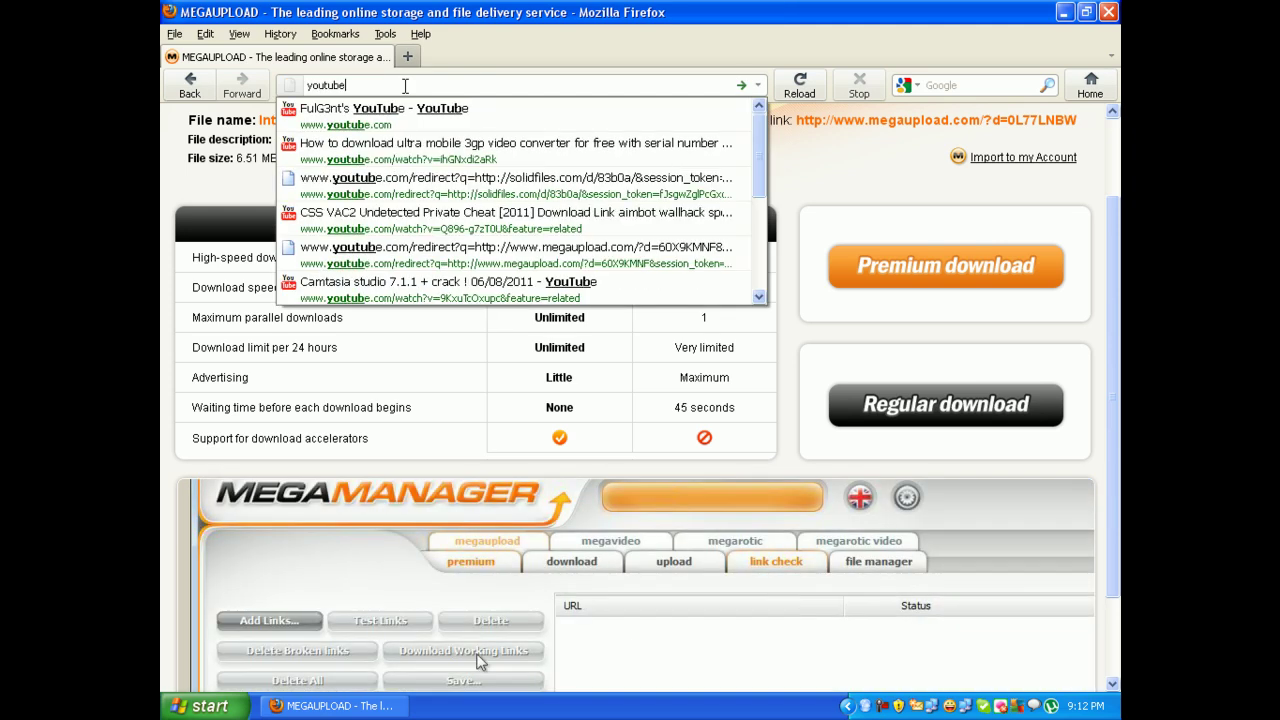
key("ctrl+Return")
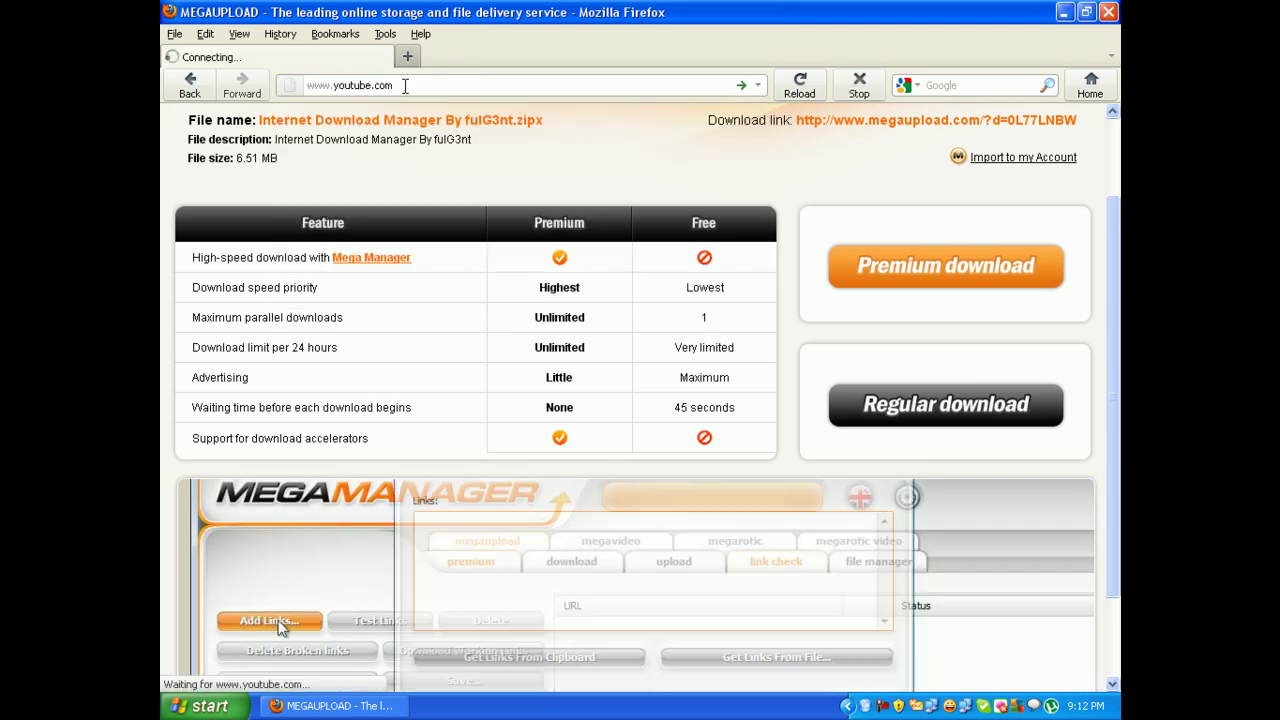
Step: Open the Kelly Rowland - Down For Whatever video from the YouTube Music section, unmute and raise its volume, and pause it
scroll(366, 394, "down", 2)
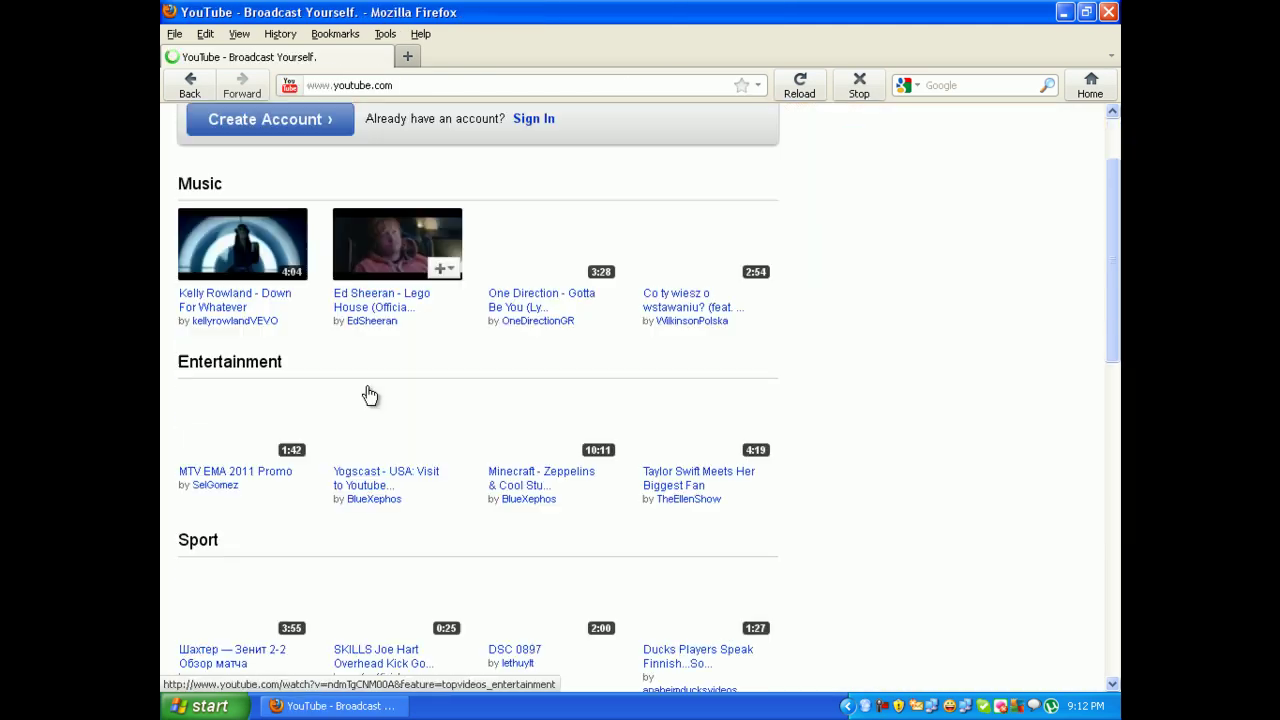
scroll(371, 400, "up", 2)
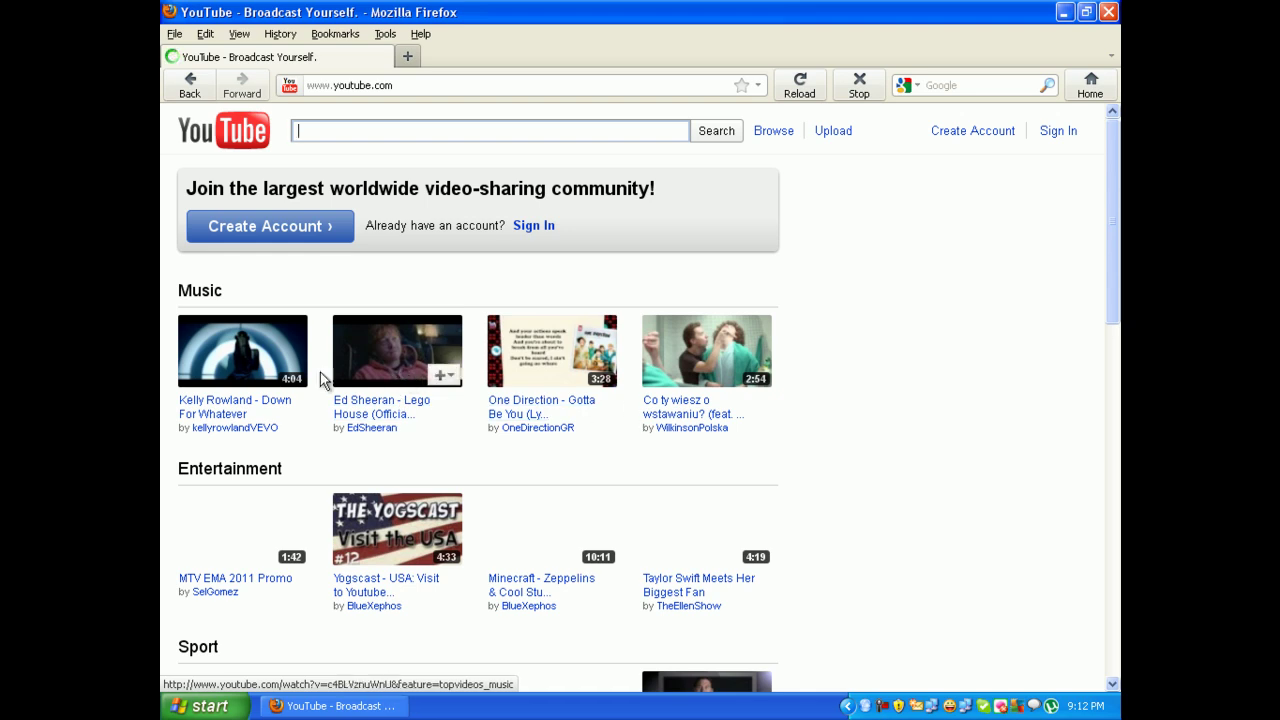
left_click(266, 358)
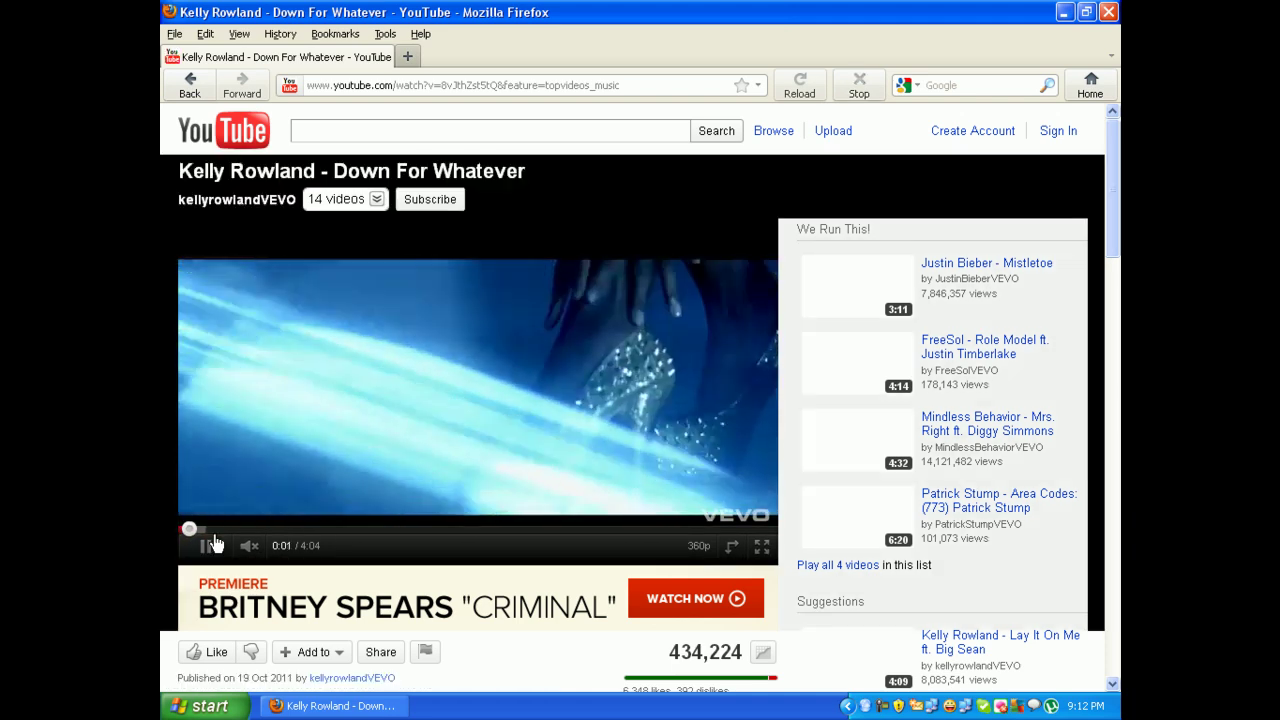
mouse_move(249, 546)
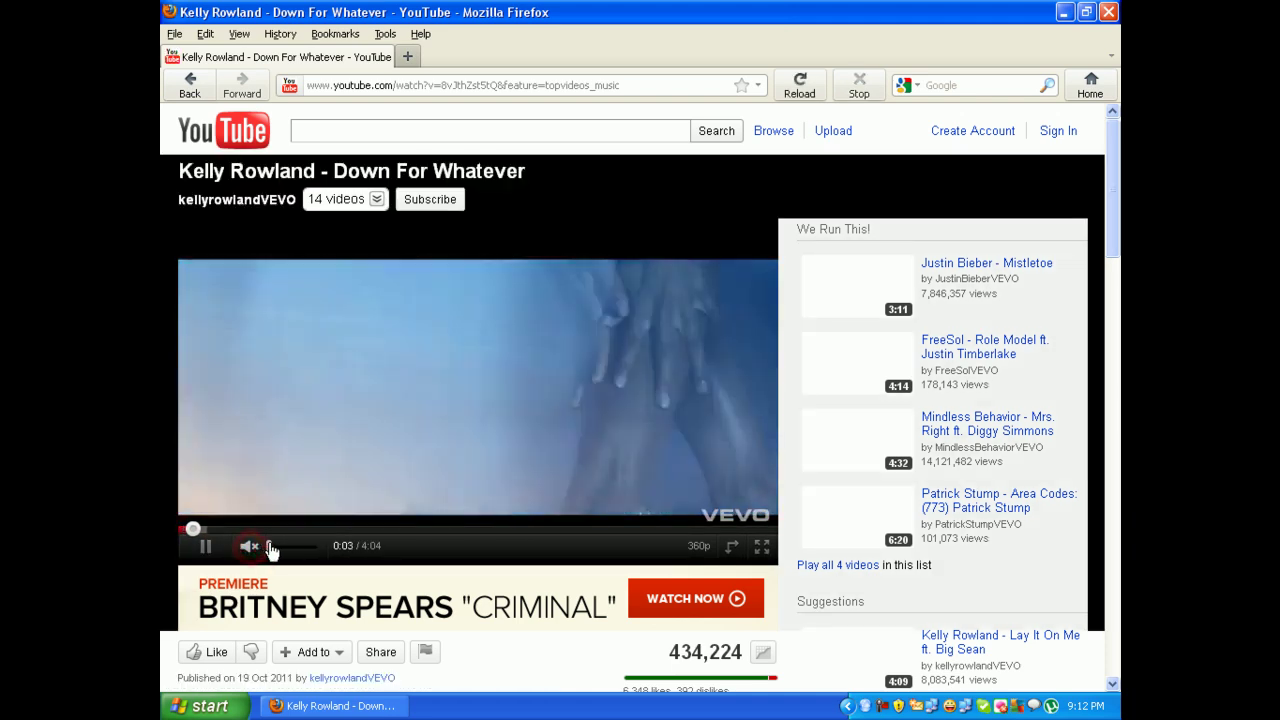
left_click_drag(270, 549, 330, 558)
left_click(205, 546)
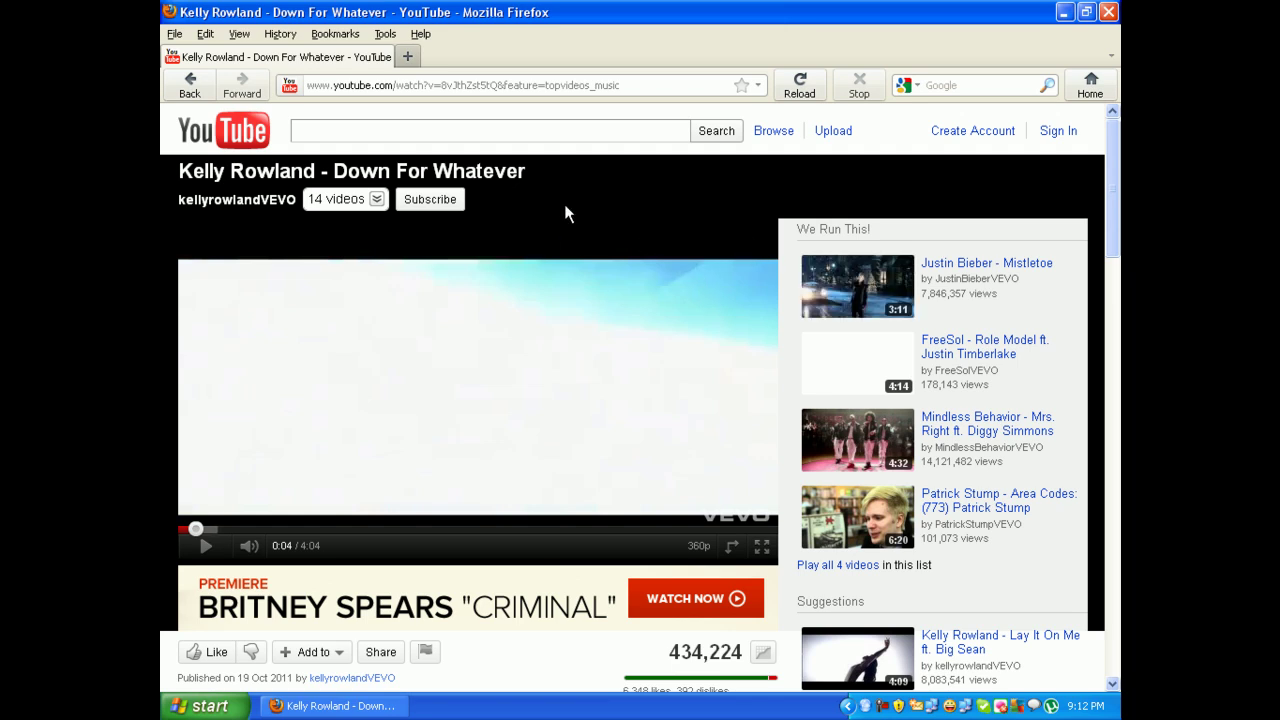
Step: Open the Firefox add-ons manager to check the installed extensions
left_click(385, 33)
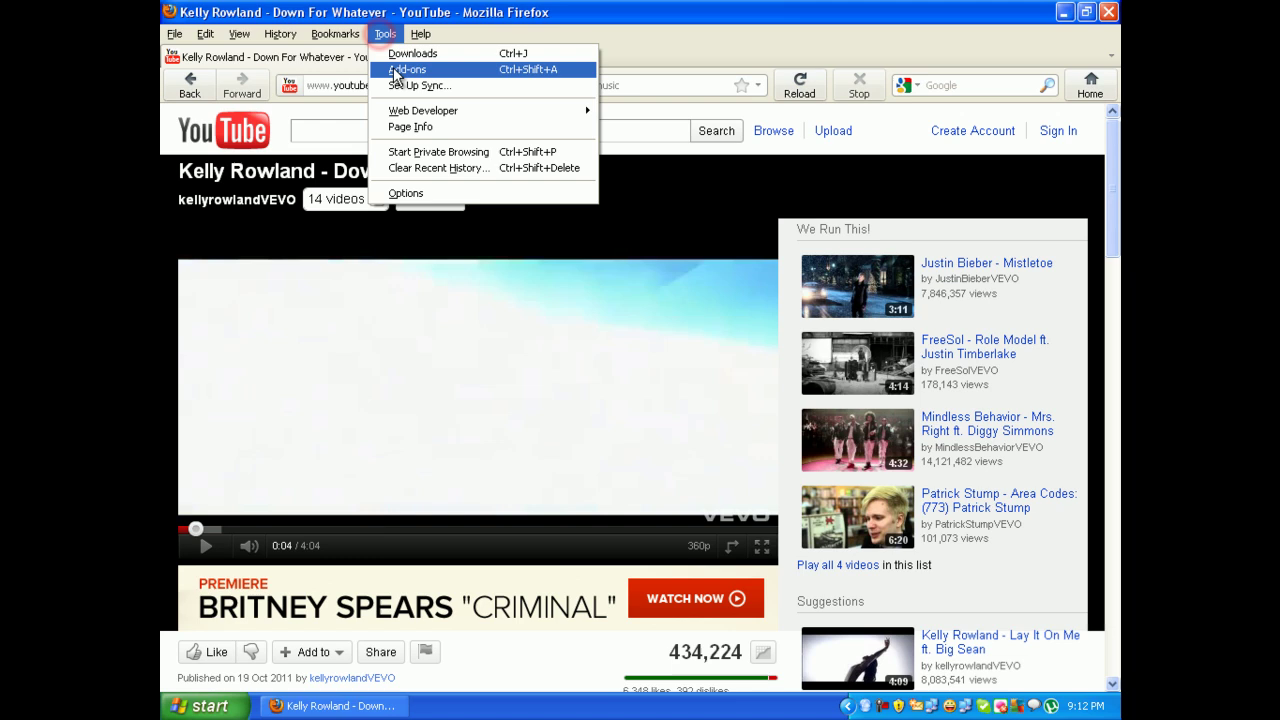
left_click(396, 70)
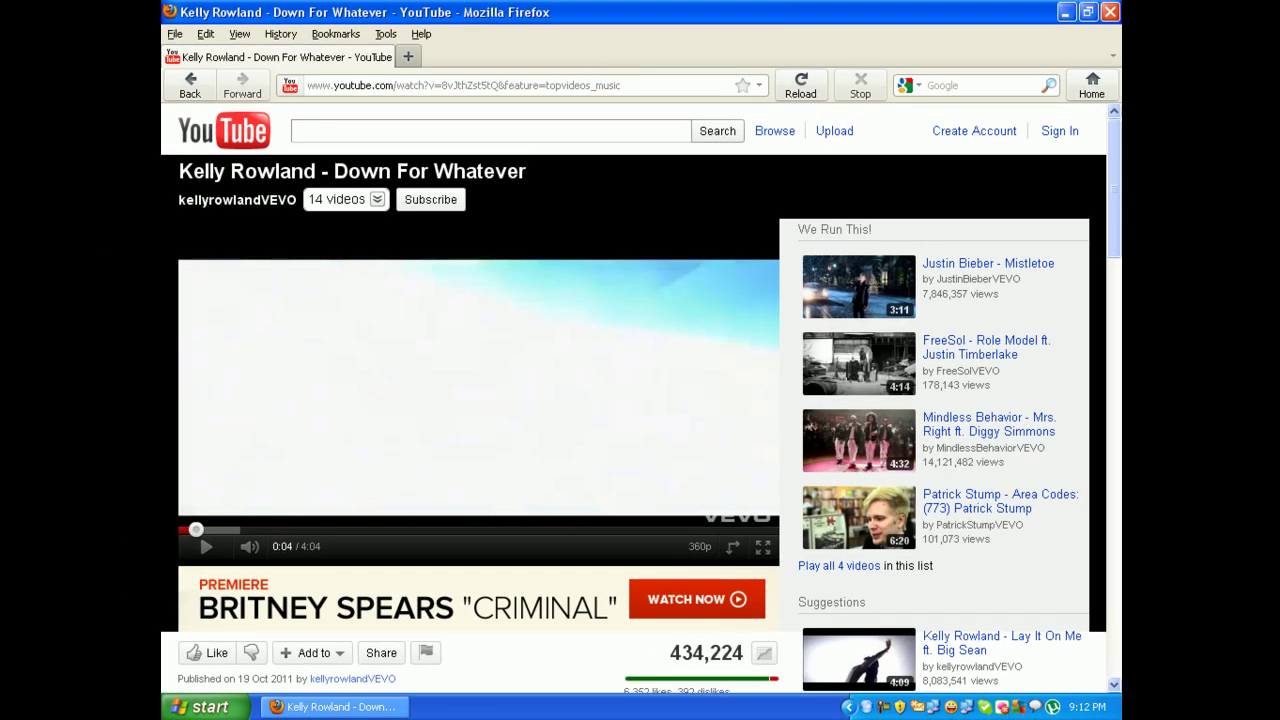
Step: Minimize Firefox, open Integrate IDM To Your Browser from the desktop's Internet Download Manager archive, and copy its integration URL
left_click(335, 706)
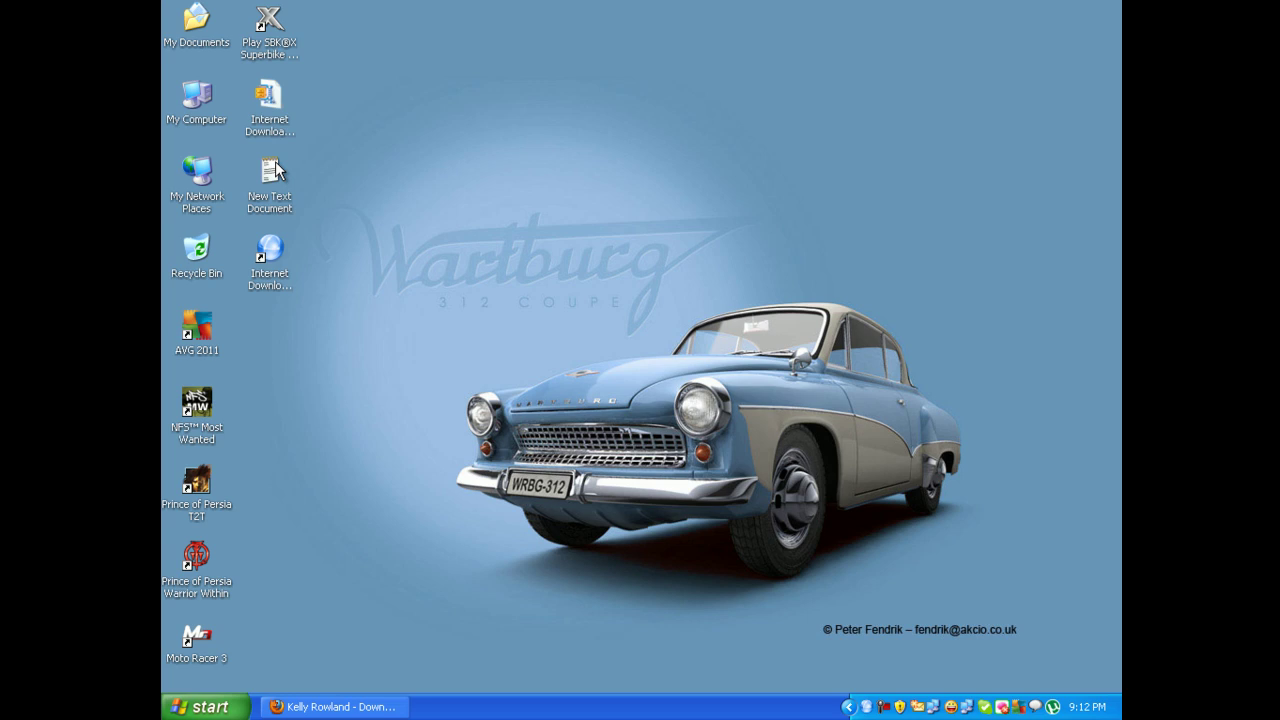
double_click(268, 96)
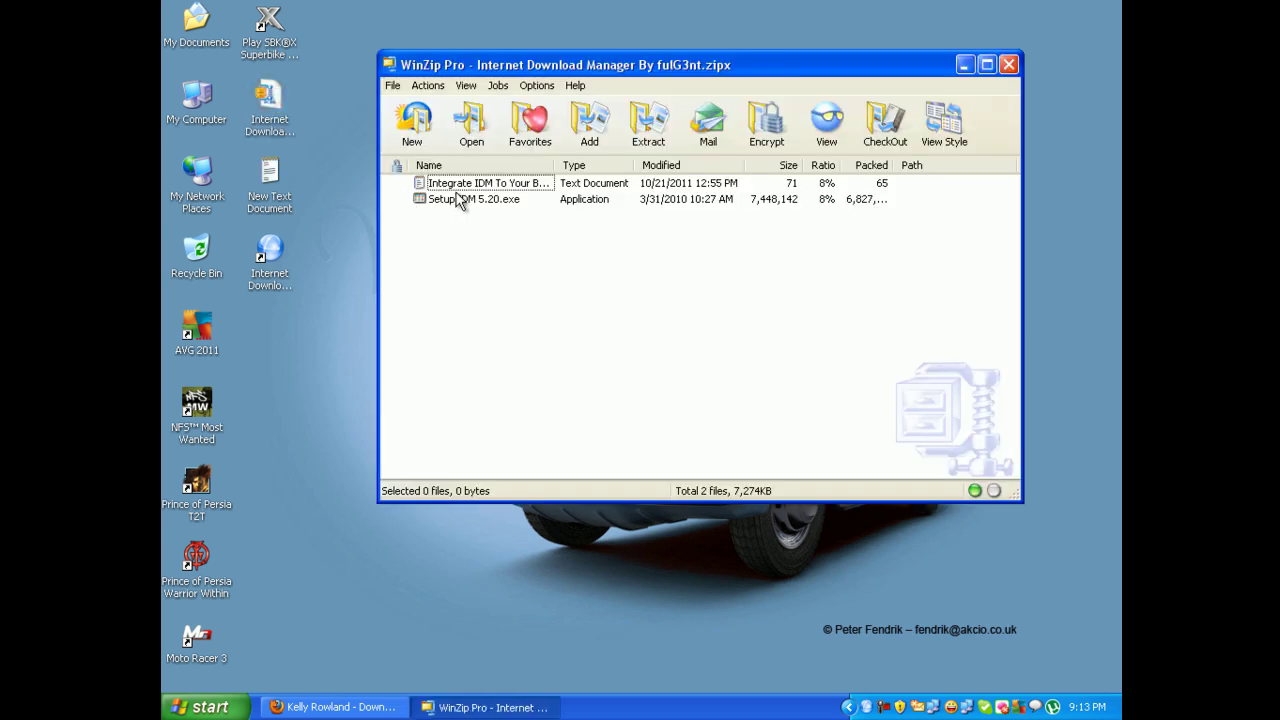
double_click(459, 184)
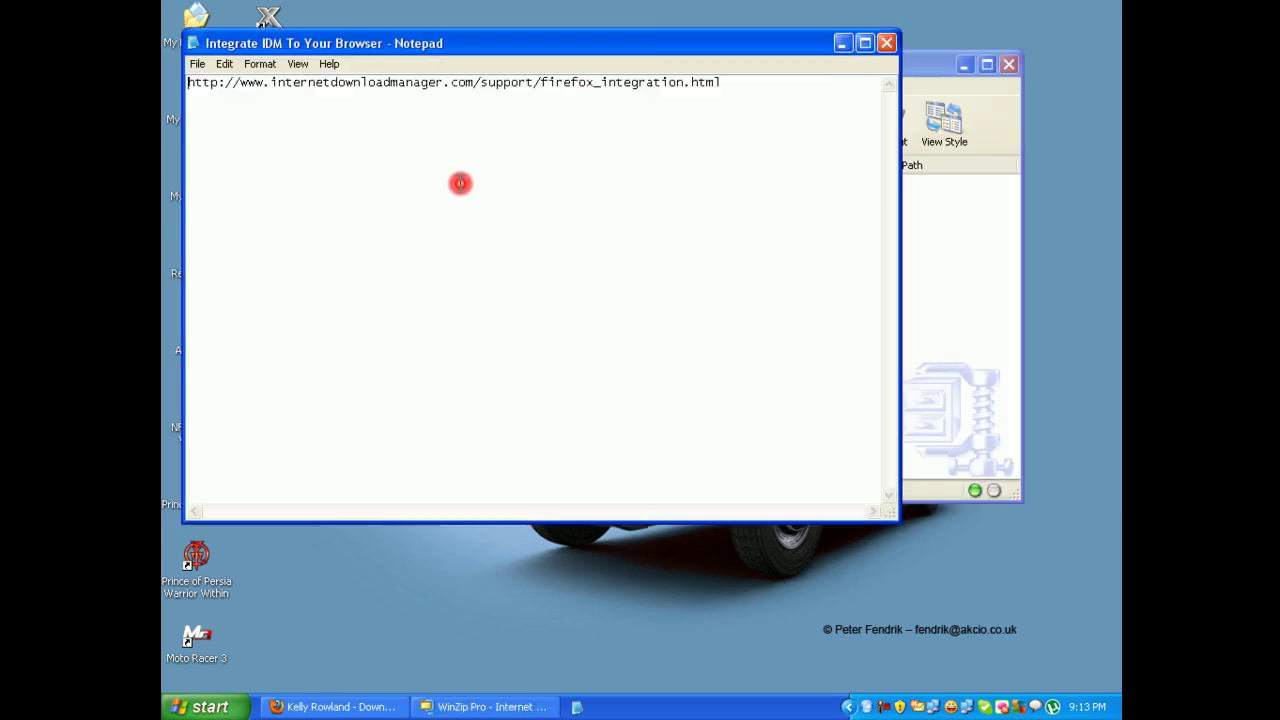
left_click_drag(737, 86, 180, 68)
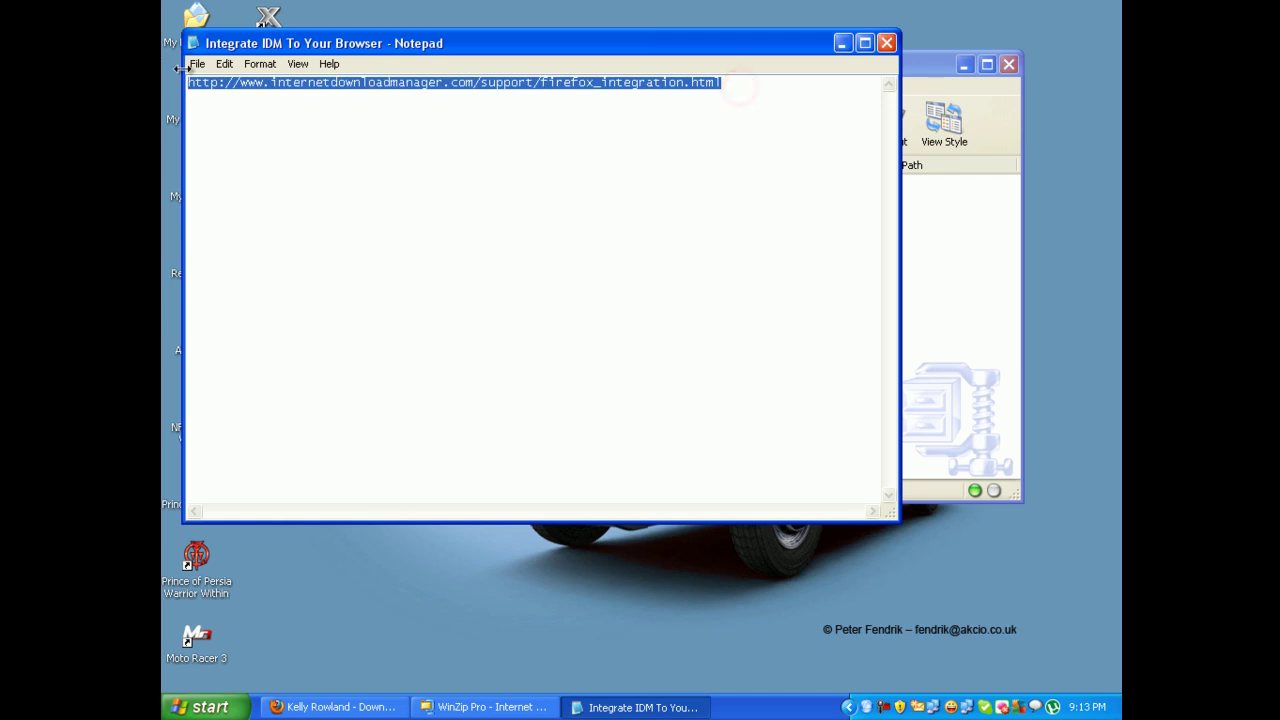
right_click(241, 88)
left_click(277, 137)
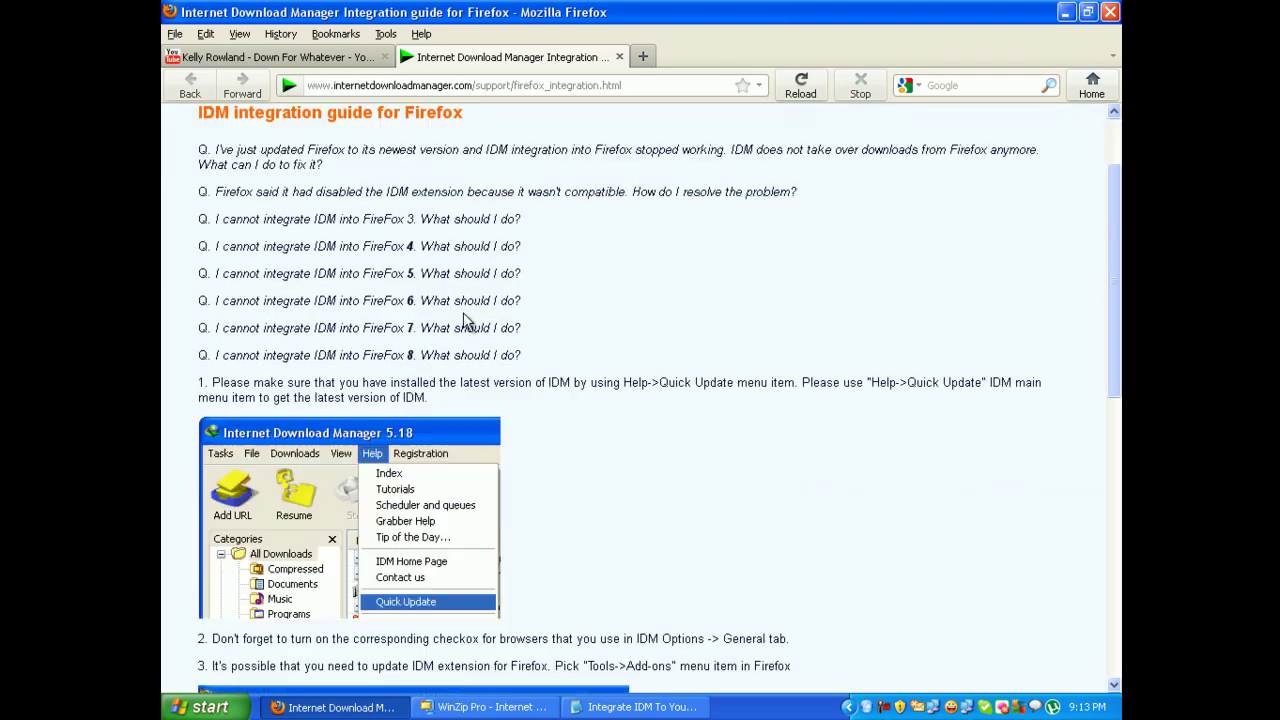
Step: Install the IDM CC add-on from the end of the Firefox integration guide, allowing the site's request, and restart Firefox
scroll(463, 320, "down", 1)
scroll(644, 556, "up", 10)
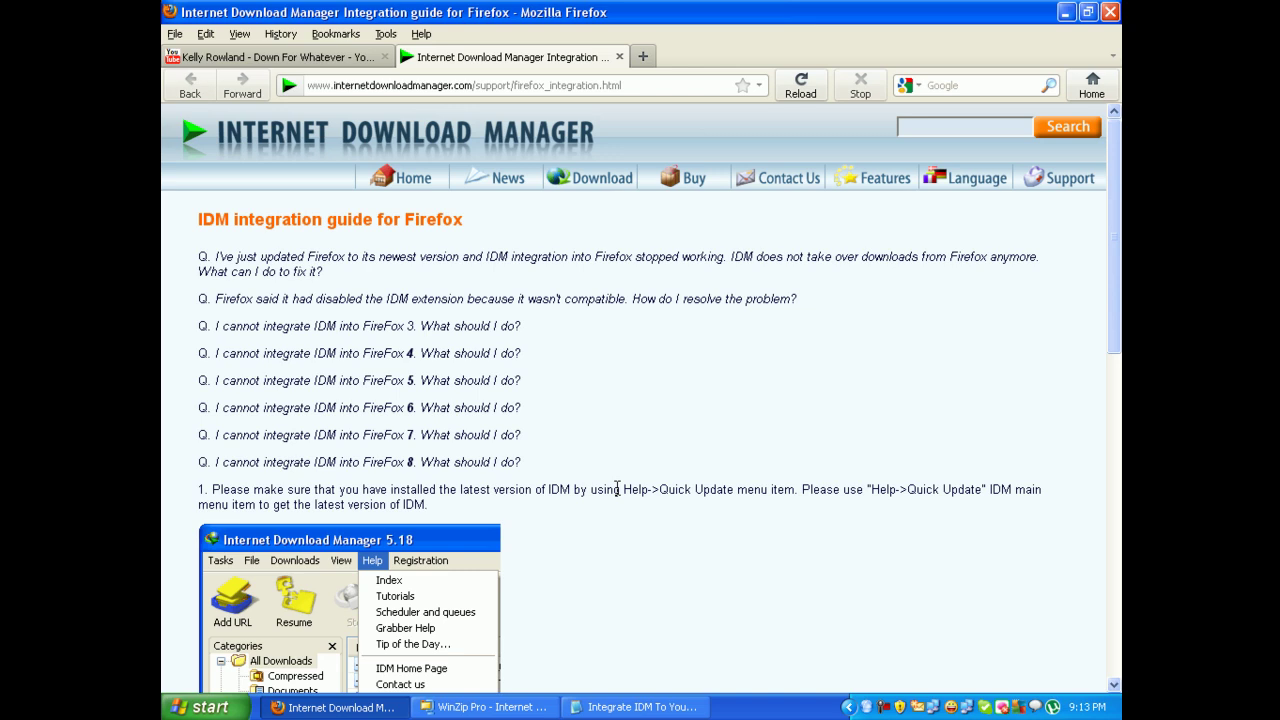
scroll(618, 494, "down", 8)
scroll(618, 494, "down", 3)
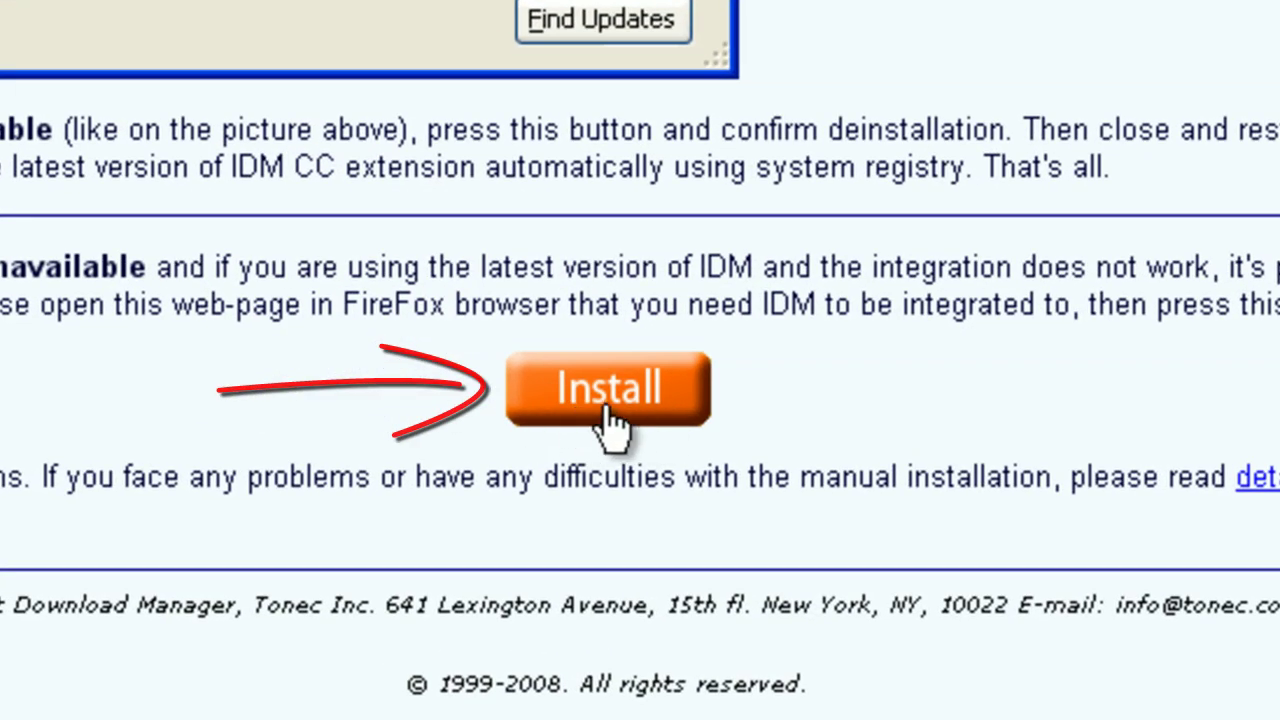
left_click(610, 420)
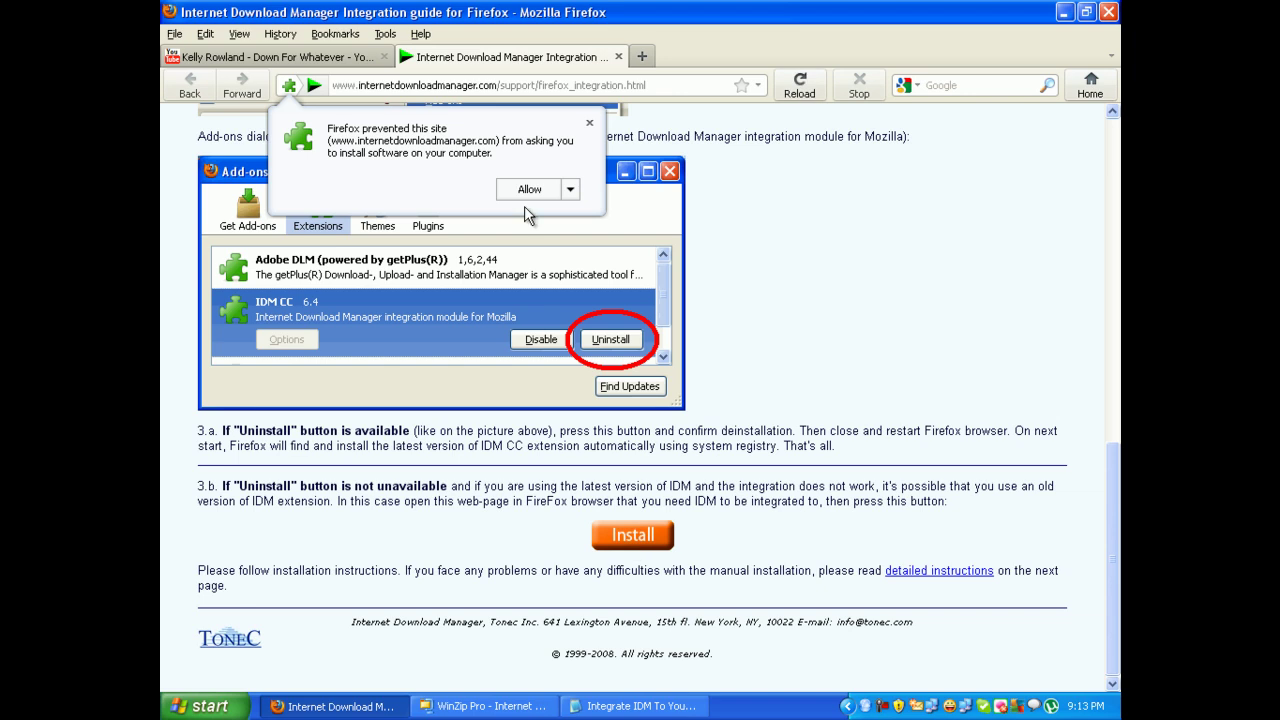
left_click(529, 191)
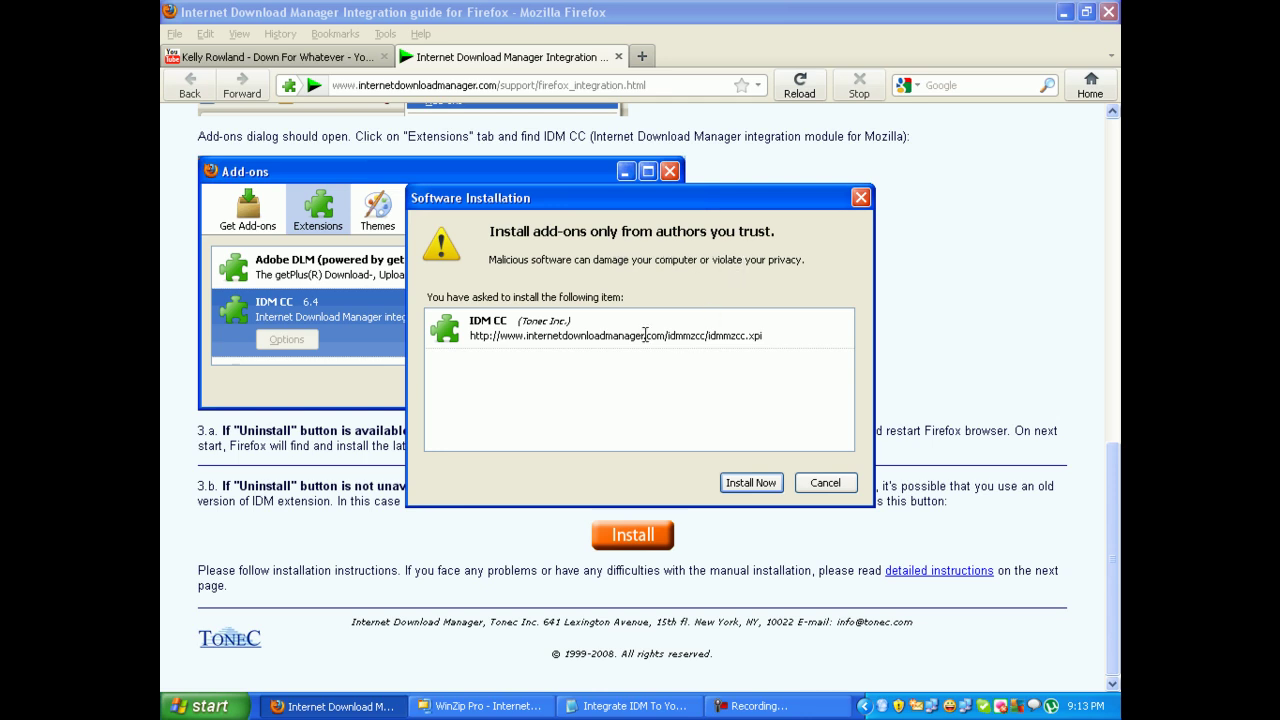
left_click(751, 484)
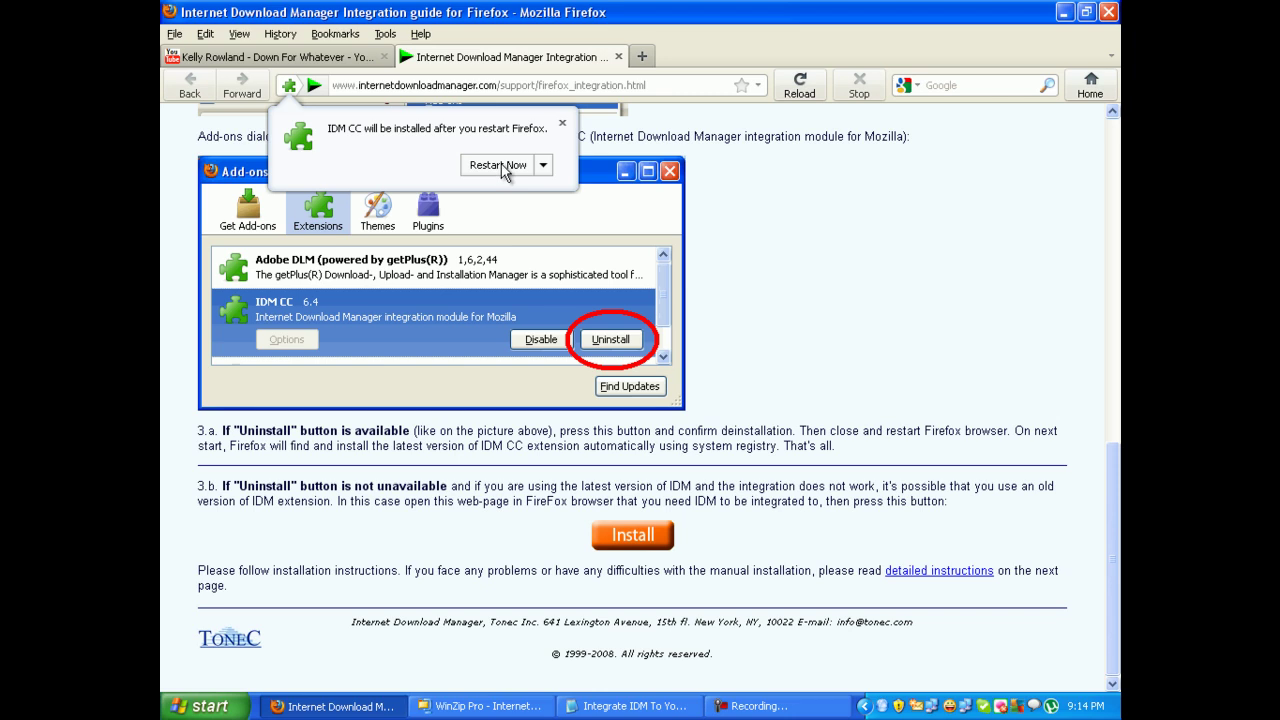
left_click(501, 166)
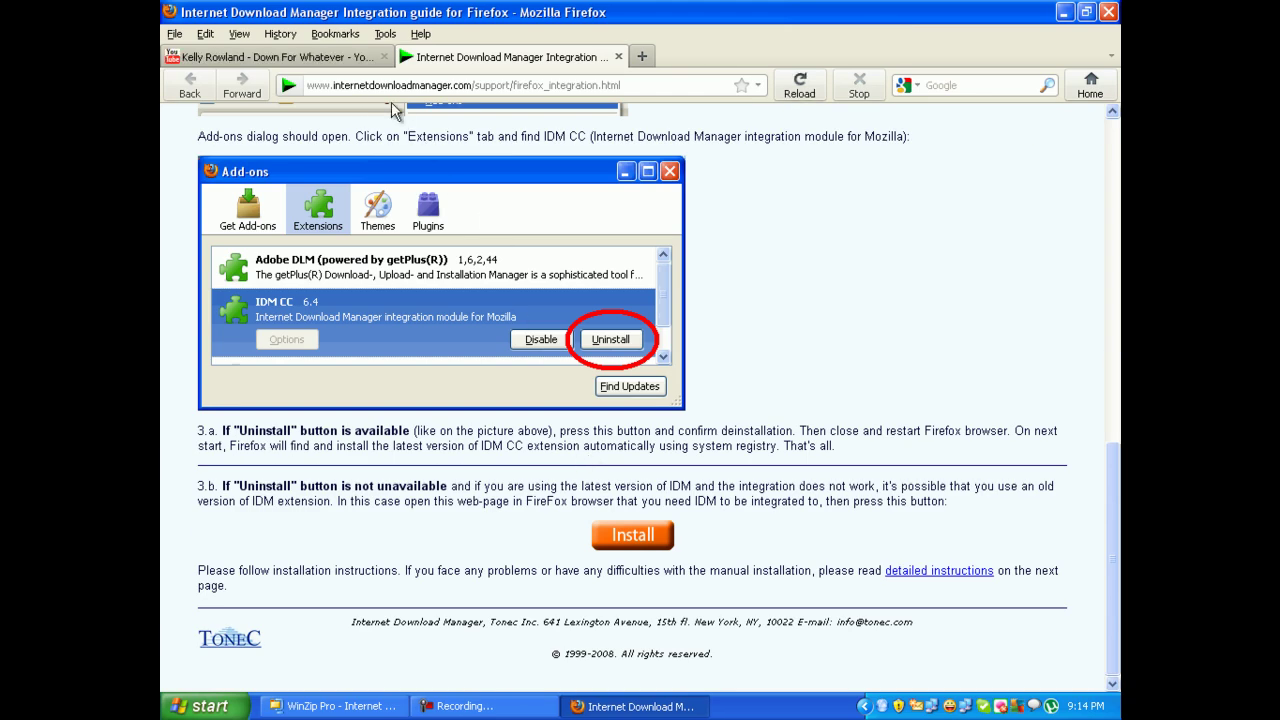
Step: Close the YouTube video tab, close Firefox completely, and launch Firefox again
left_click(294, 58)
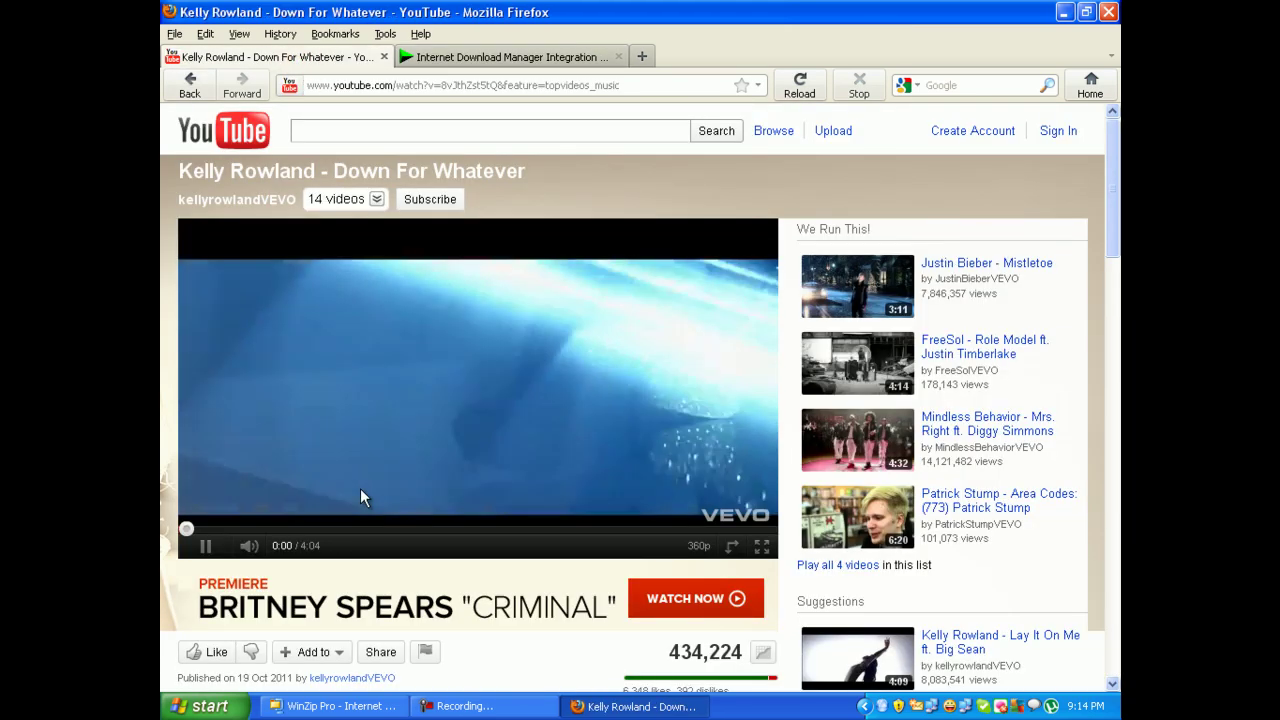
left_click(383, 57)
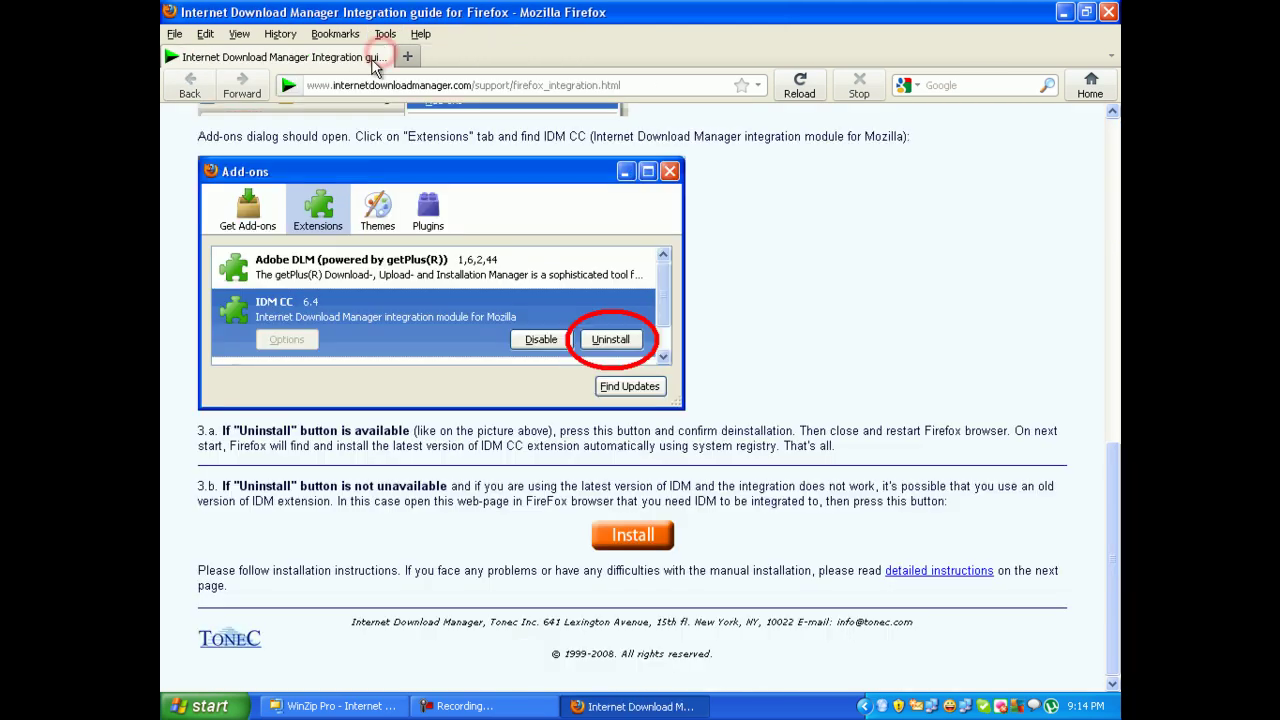
left_click(1108, 12)
left_click(205, 706)
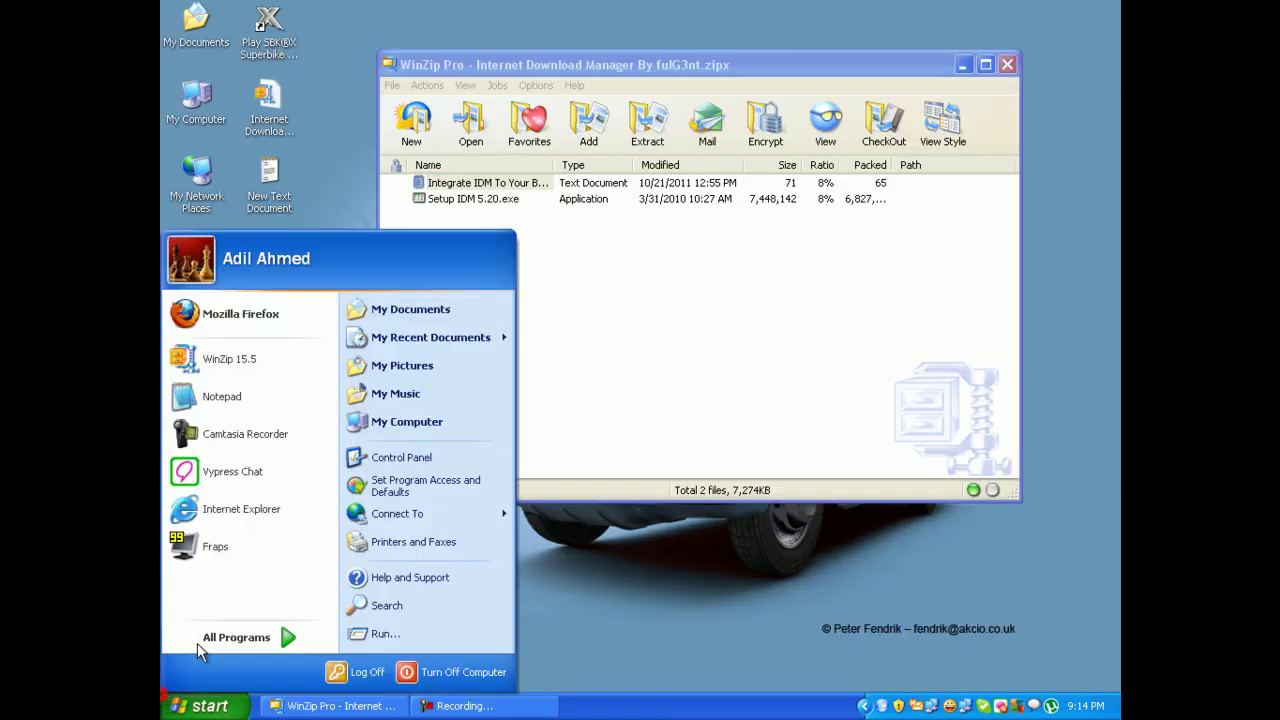
left_click(243, 314)
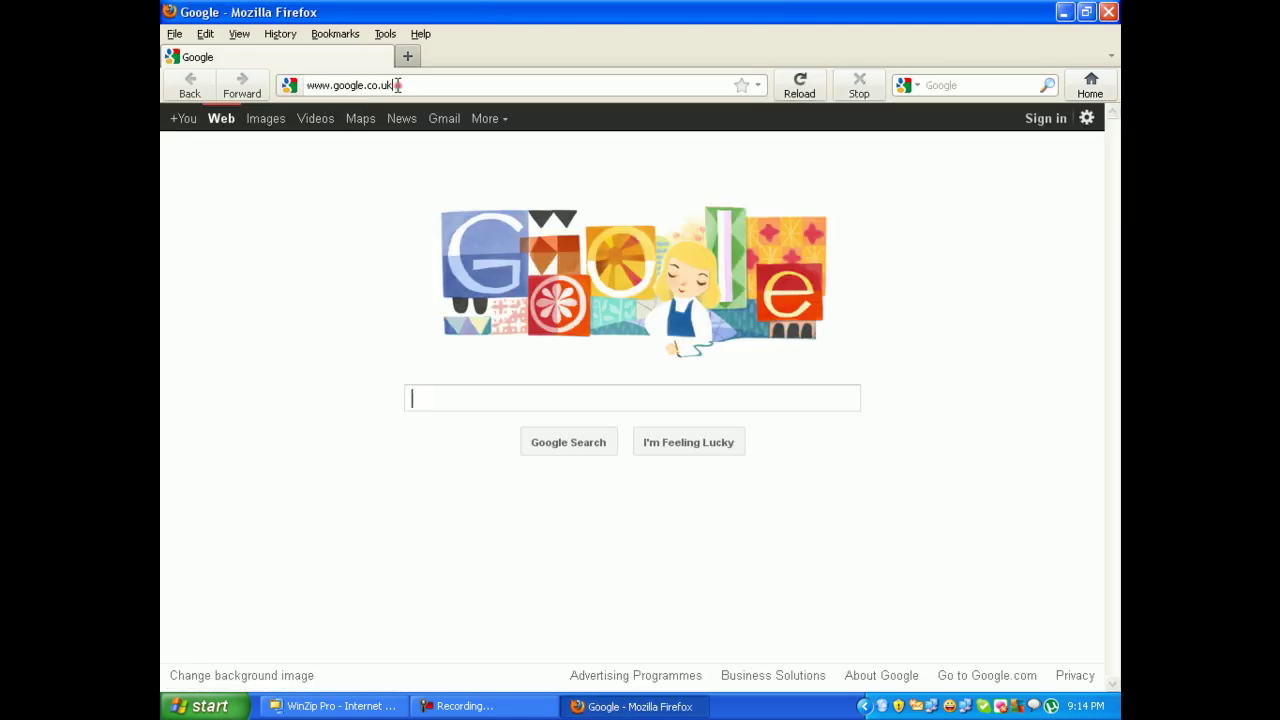
left_click(394, 84)
type("youtu")
key("Down")
key("Return")
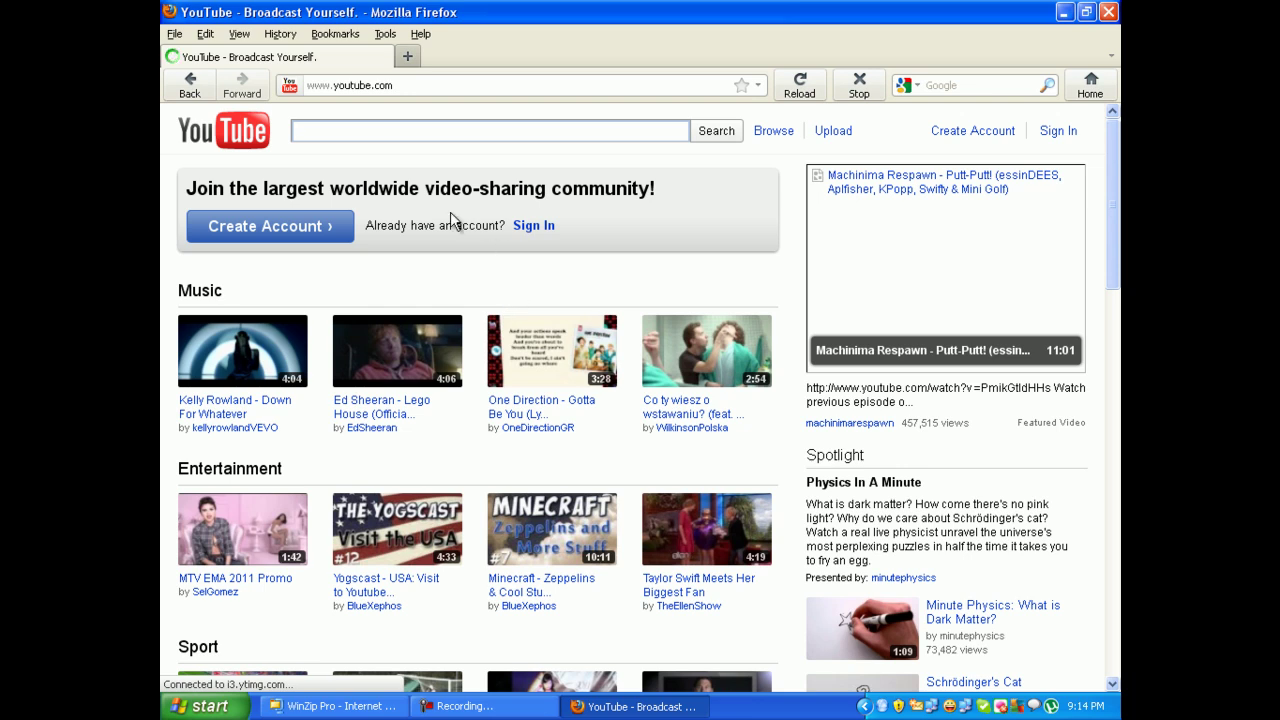
left_click(283, 353)
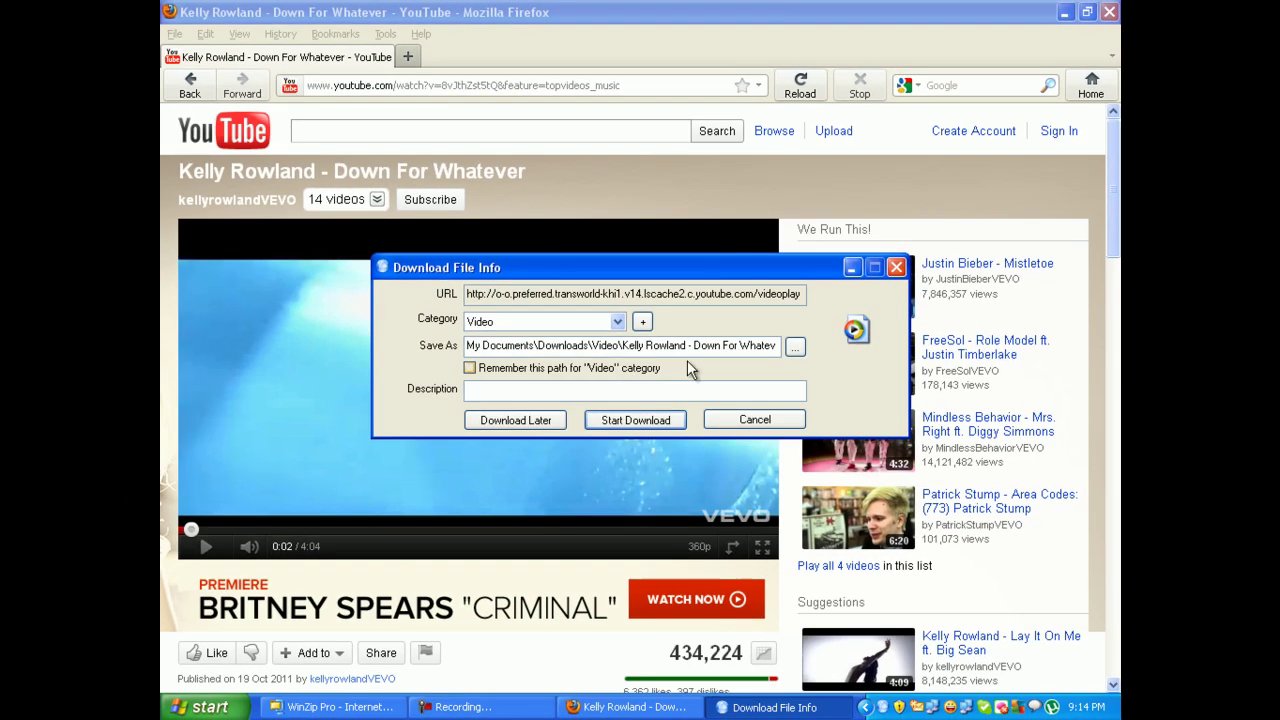
Step: Set the video's save location to the Desktop, keeping the suggested file name, and start the download
left_click(795, 345)
left_click(210, 155)
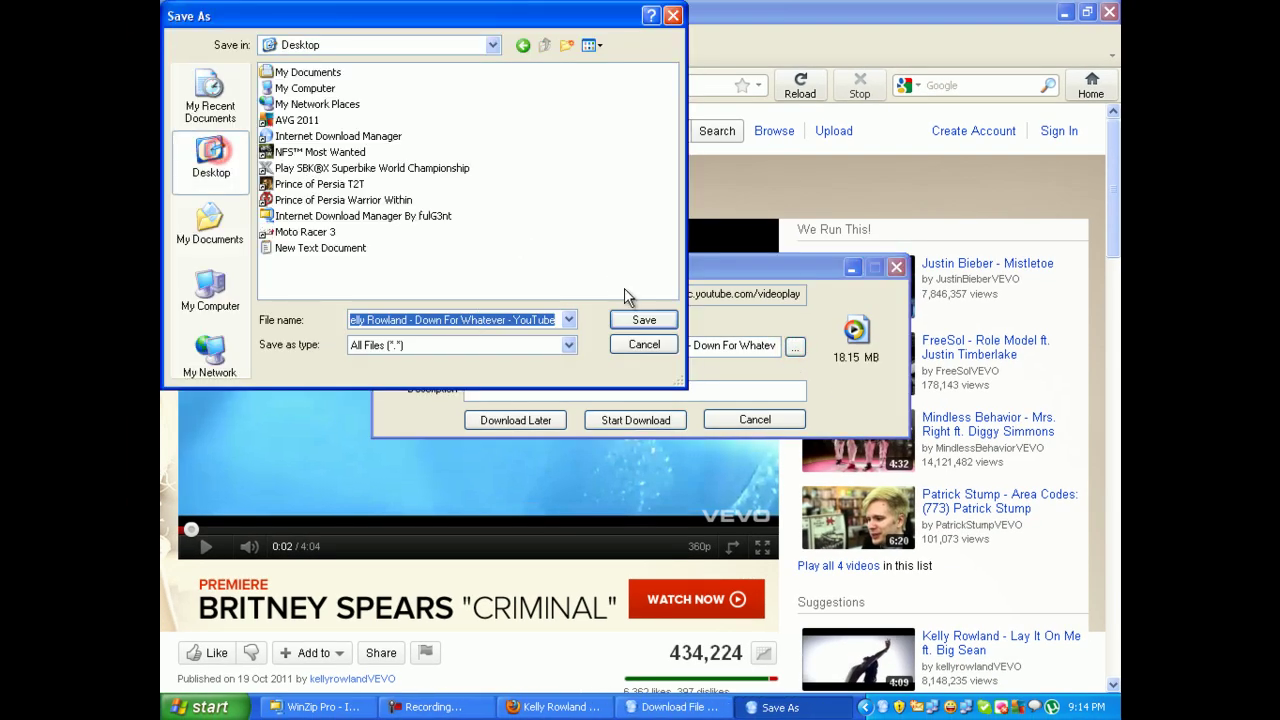
left_click(644, 320)
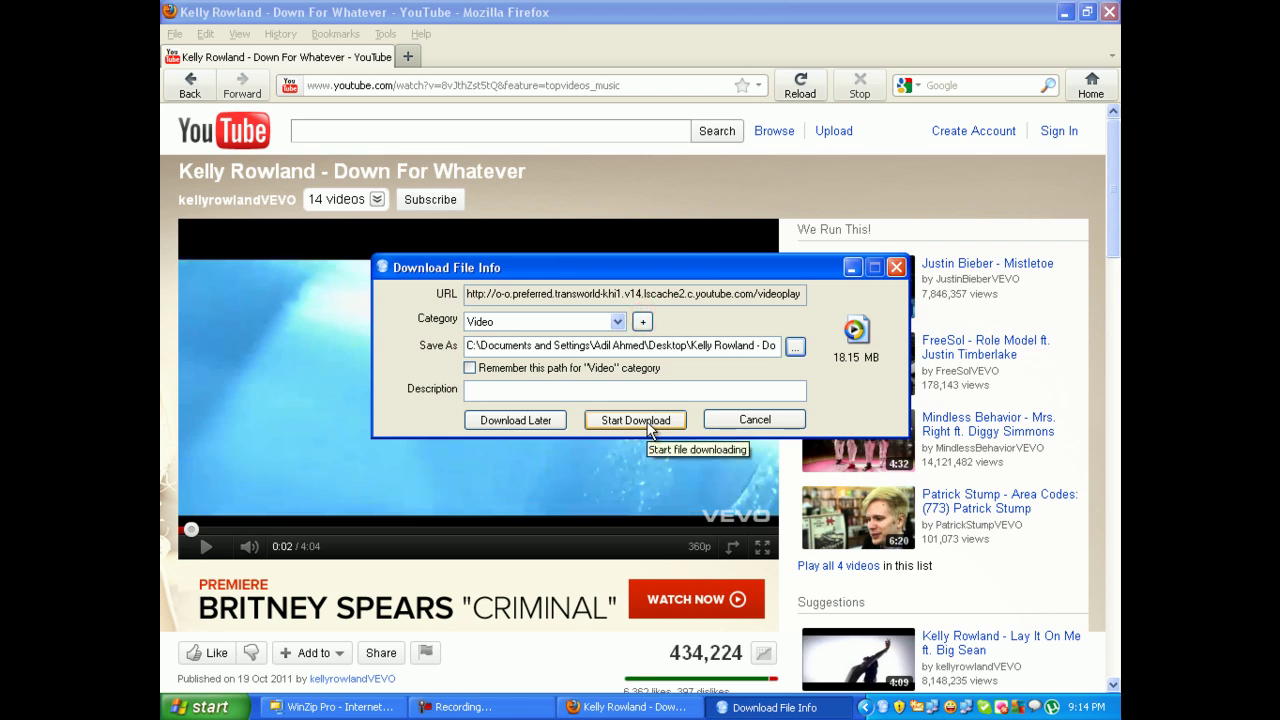
left_click(649, 421)
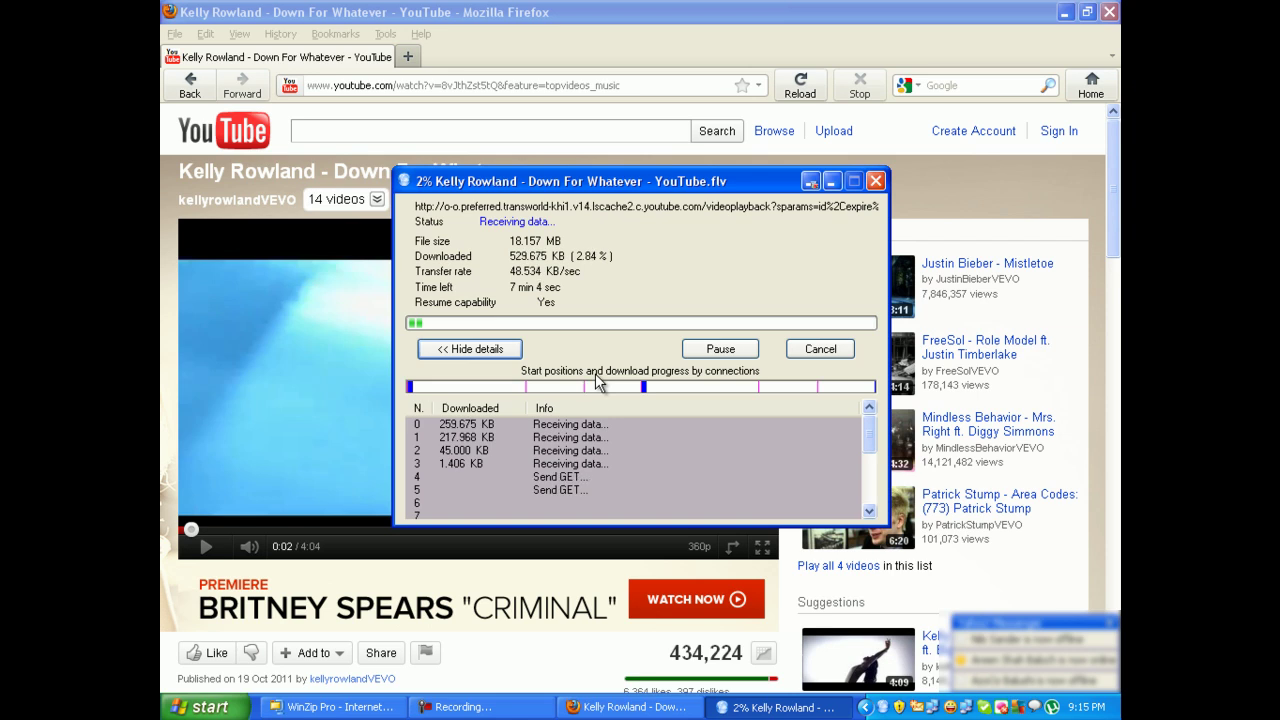
Step: Pause the video download, and minimize the download, Firefox and WinZip windows to show the desktop
left_click(721, 349)
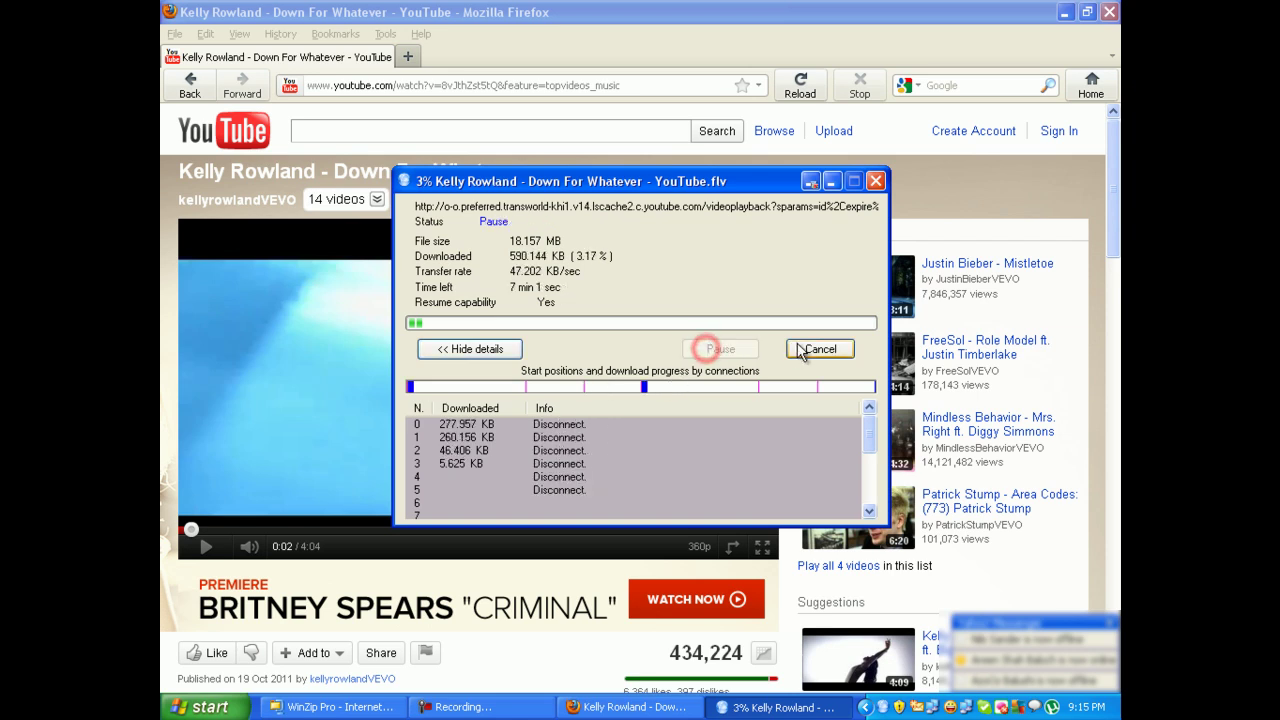
left_click(831, 181)
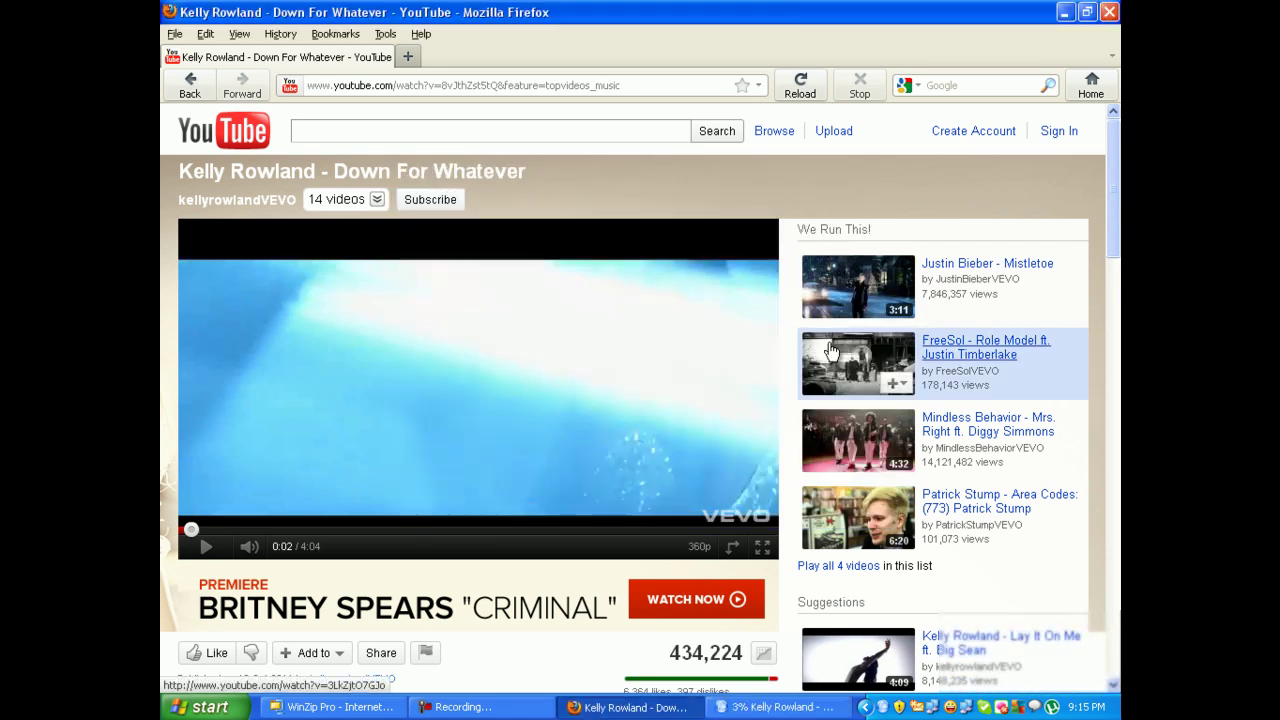
left_click(1065, 12)
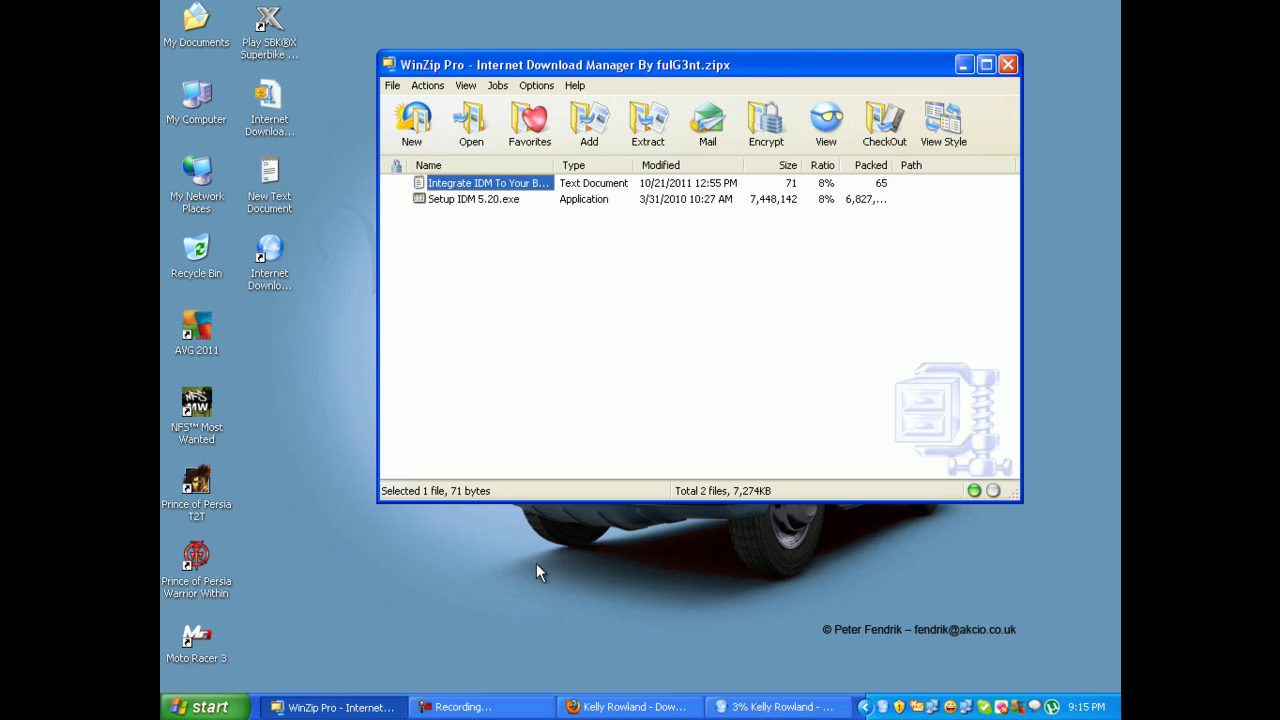
left_click(356, 707)
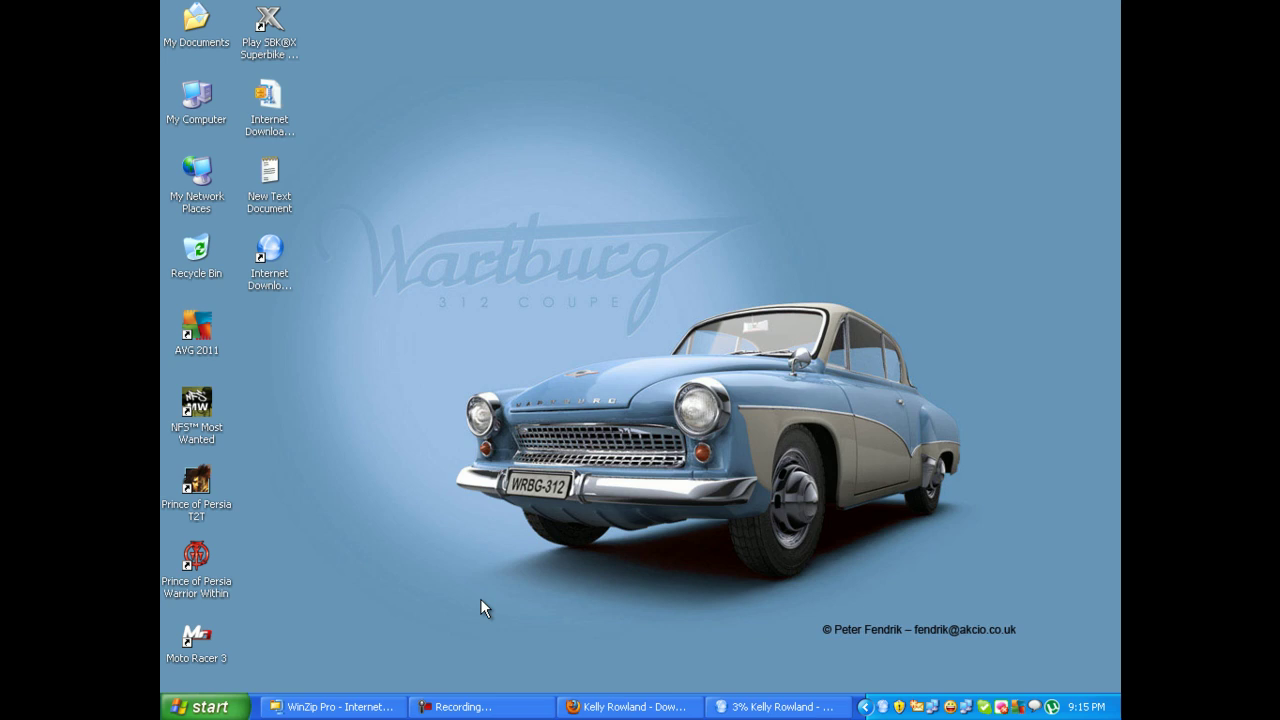